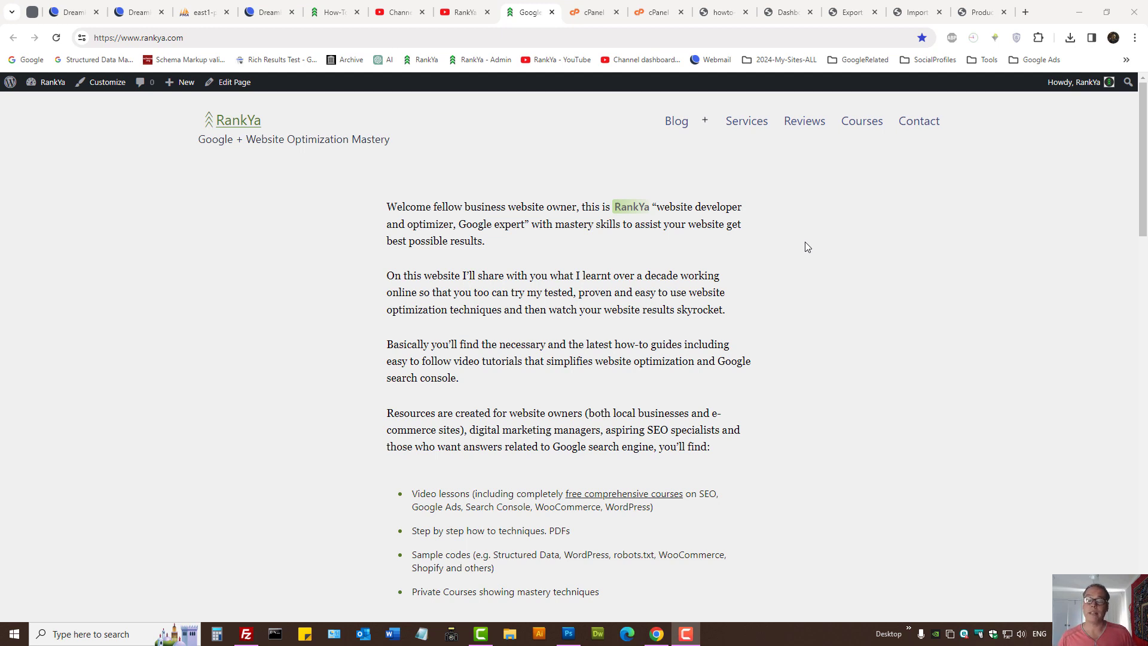
Export all site content from Tools > Export as bestseocourse2024.WordPress.2024-03-19 (1).xml.
{"action": "left_click", "coordinate": [787, 12]}
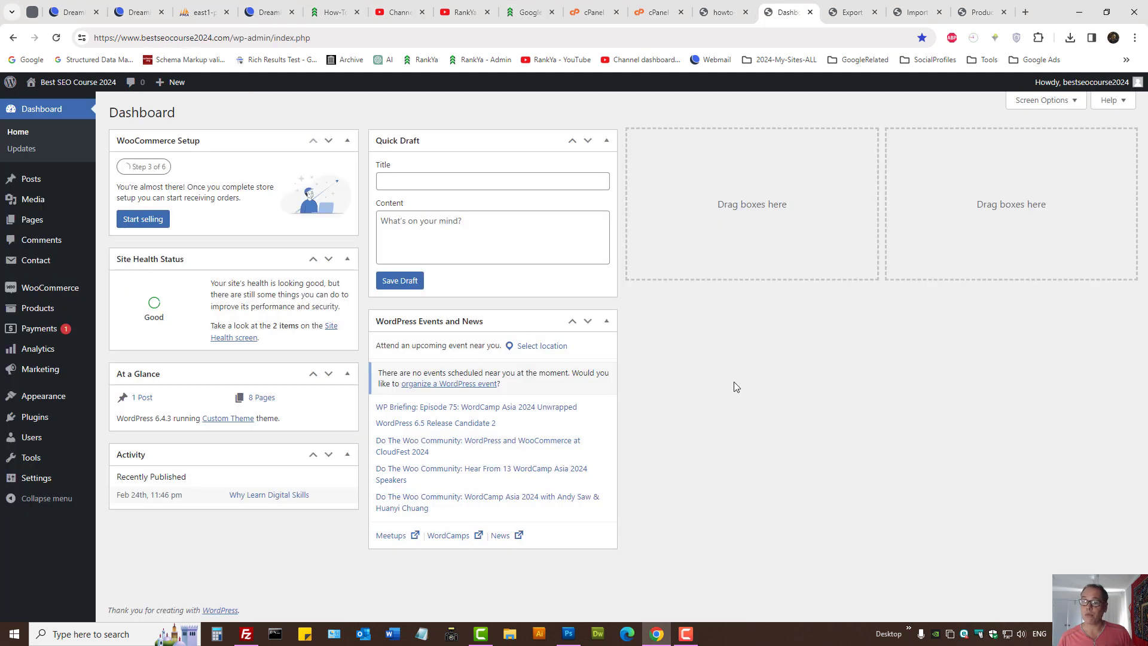
{"action": "mouse_move", "coordinate": [30, 465]}
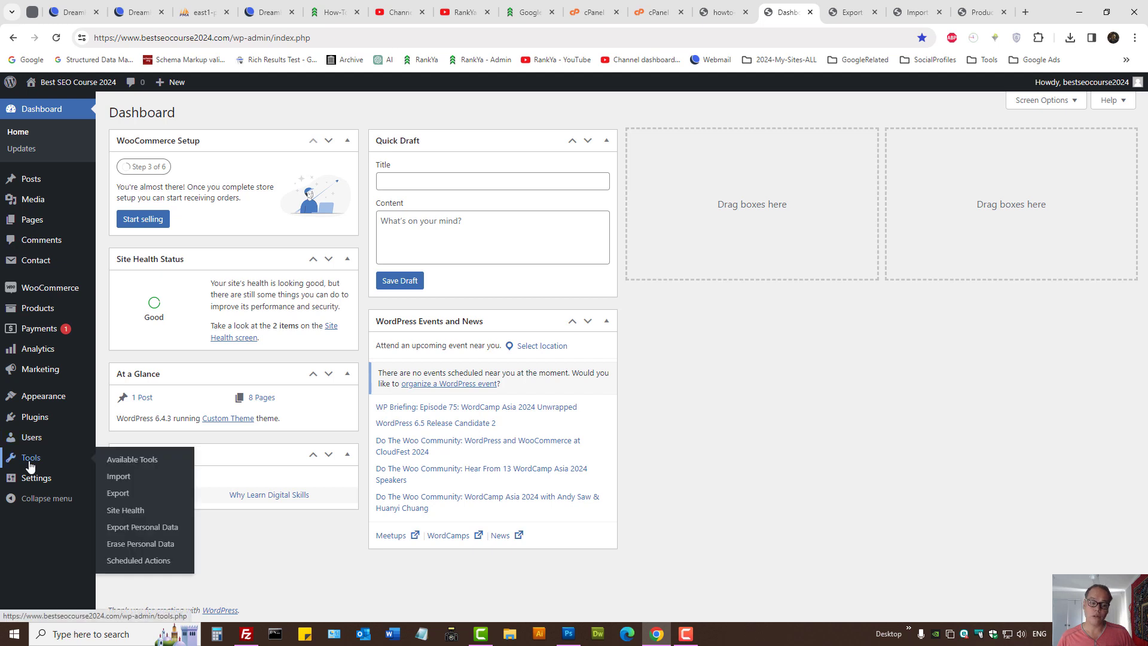
{"action": "middle_click", "coordinate": [119, 501]}
{"action": "left_click", "coordinate": [804, 12]}
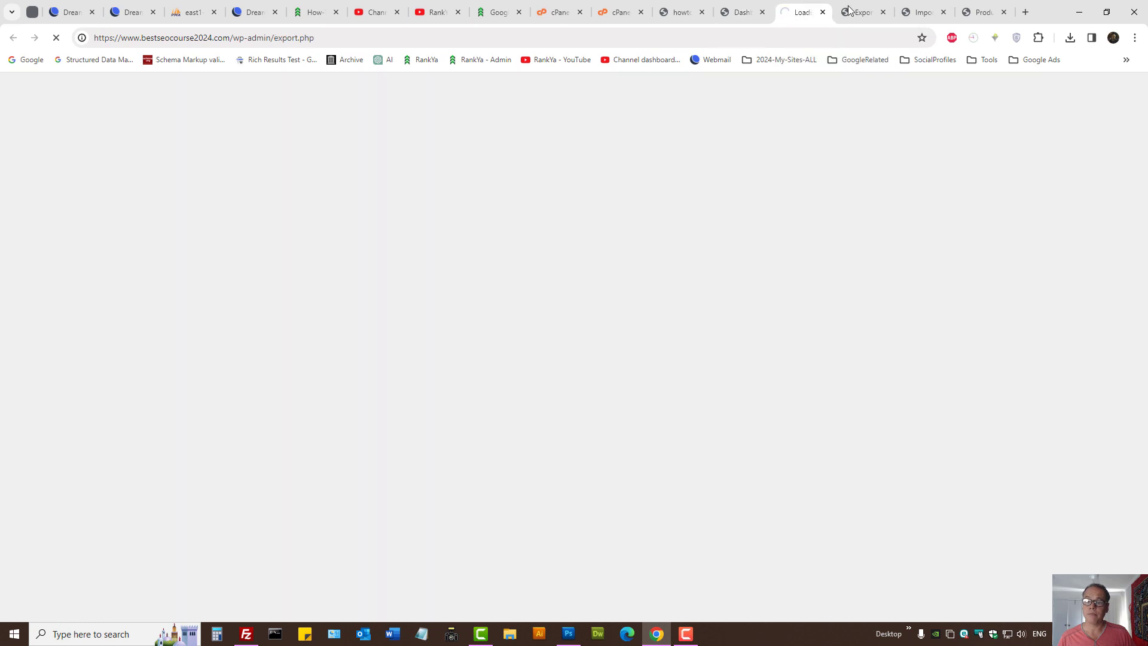
{"action": "left_click", "coordinate": [852, 10]}
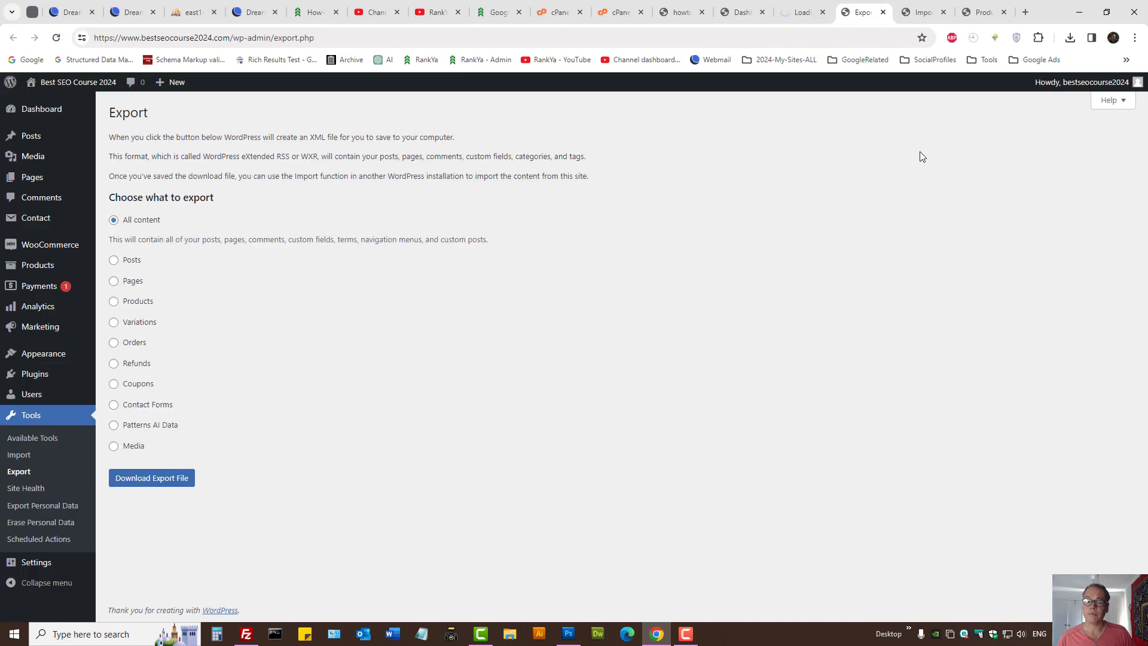
{"action": "triple_click", "coordinate": [135, 195]}
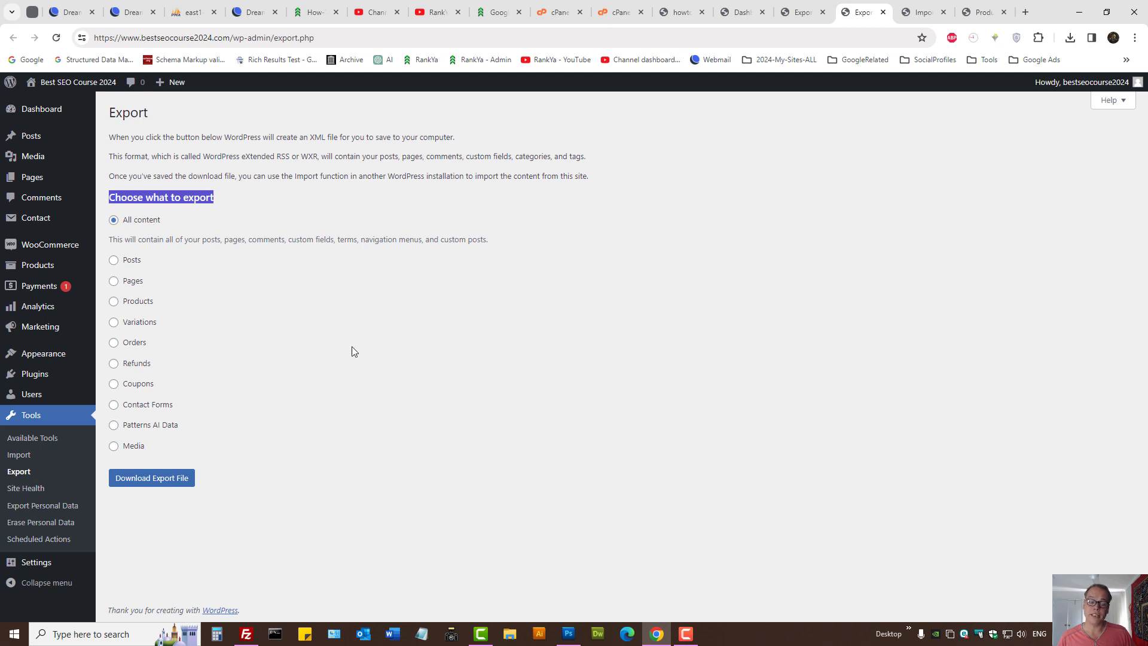
{"action": "left_click", "coordinate": [148, 482]}
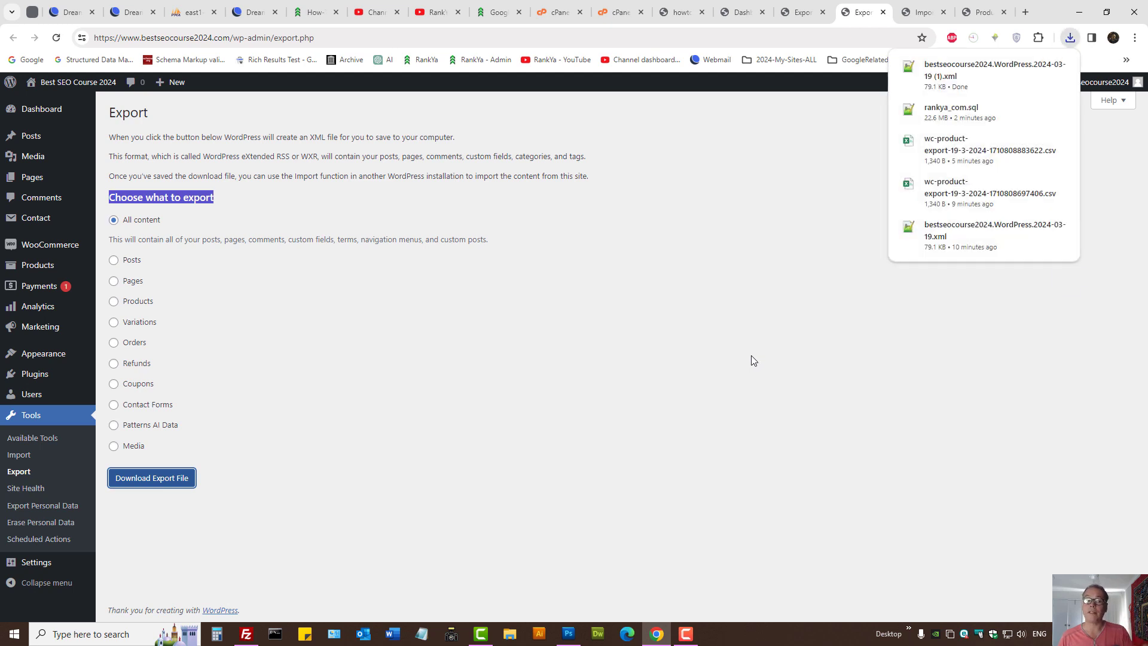
{"action": "left_click", "coordinate": [780, 370]}
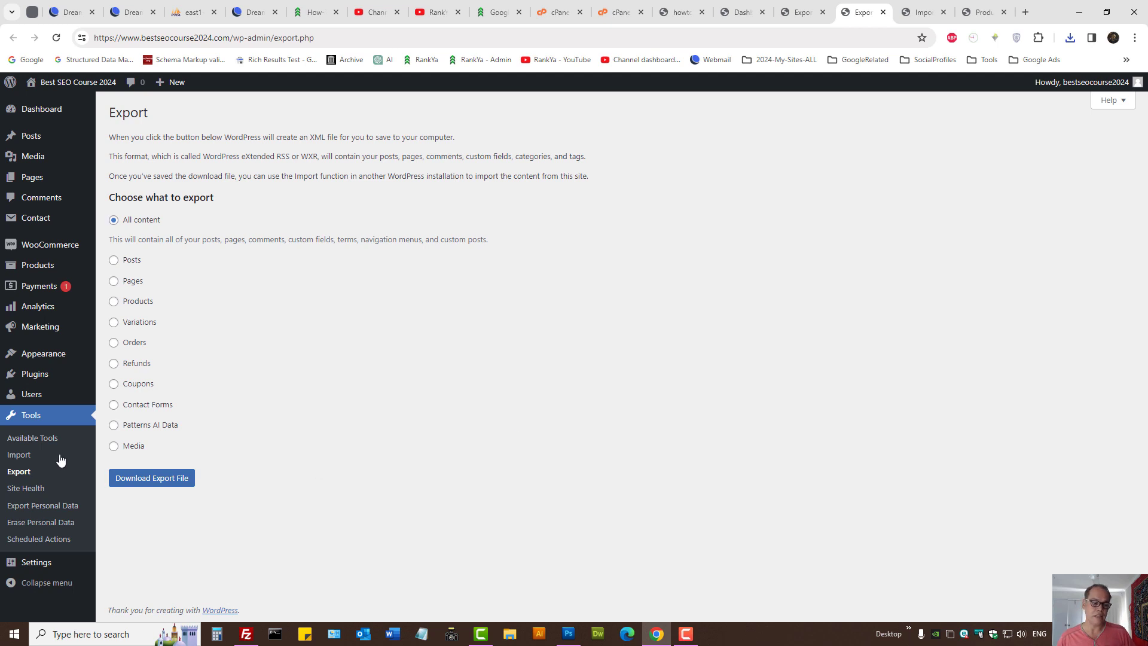
Install the WordPress importer from the Tools > Import page.
{"action": "left_click", "coordinate": [19, 456]}
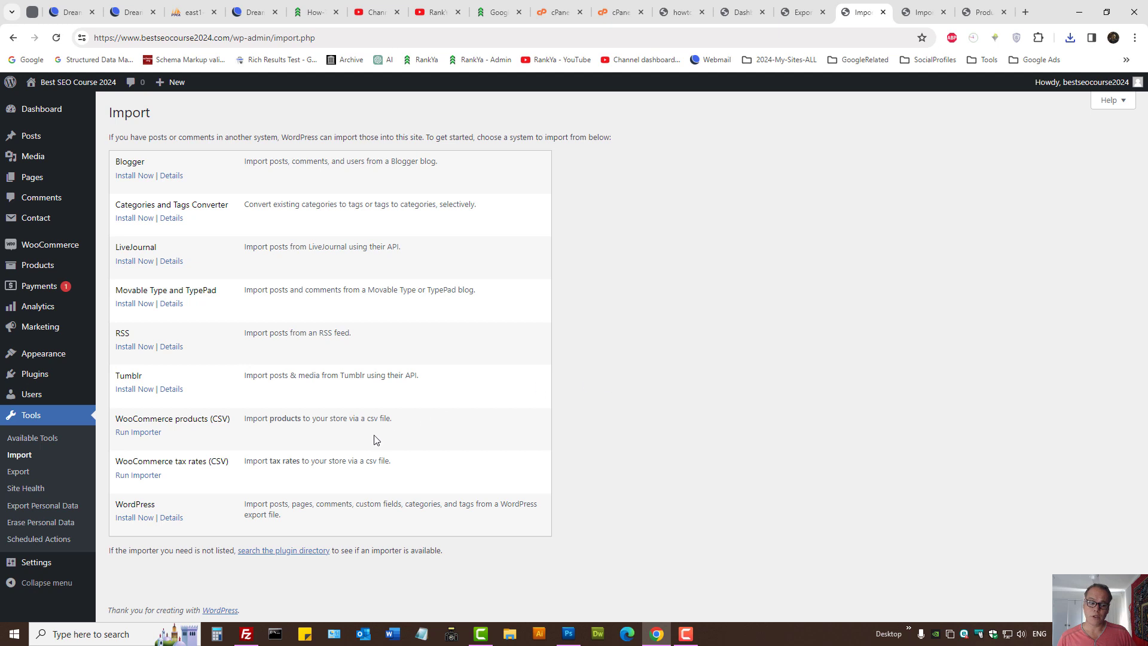
{"action": "double_click", "coordinate": [140, 503]}
{"action": "left_click", "coordinate": [263, 501]}
{"action": "left_click", "coordinate": [127, 519]}
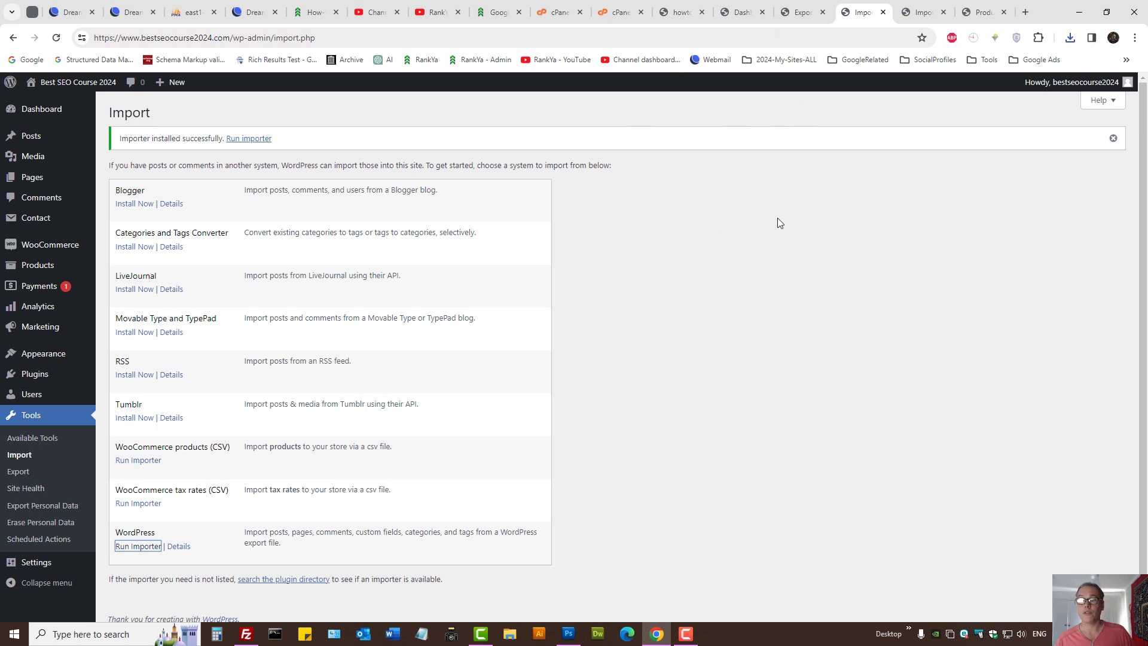
Generate a products CSV with all columns and custom meta, then return to All Products.
{"action": "left_click", "coordinate": [993, 8]}
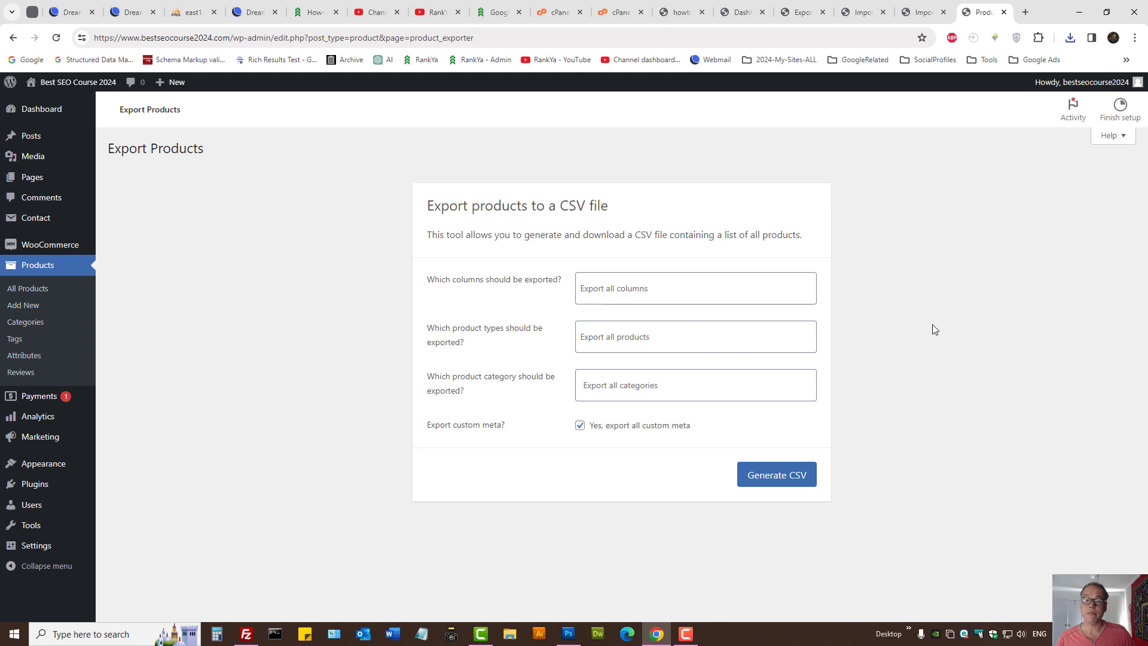
{"action": "left_click", "coordinate": [31, 289]}
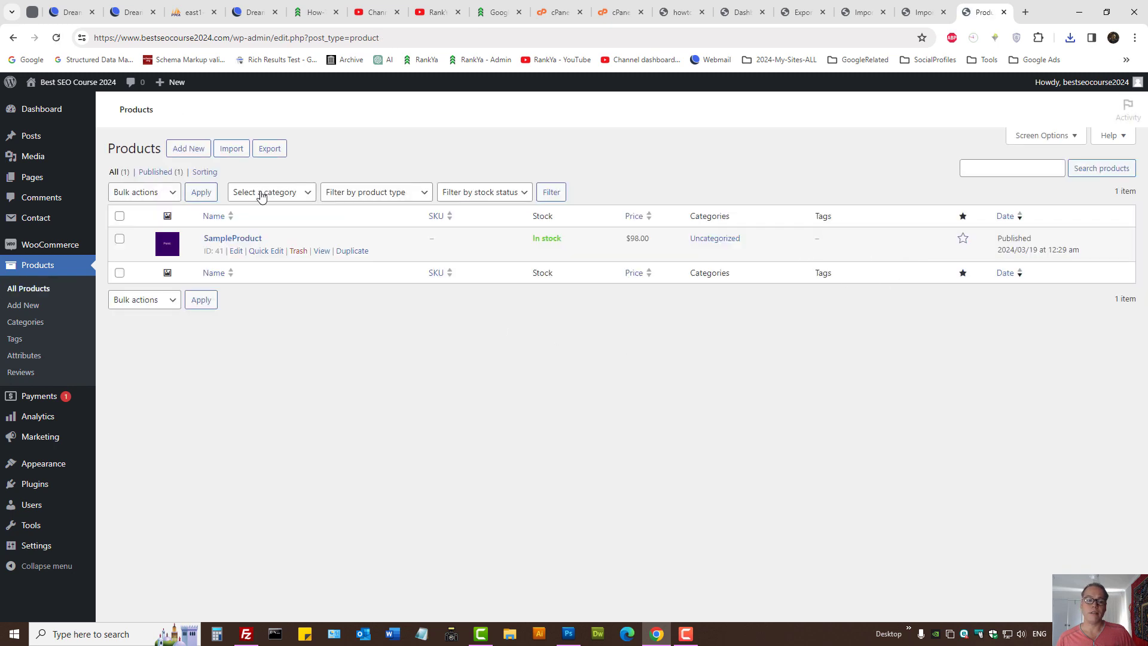
{"action": "left_click", "coordinate": [268, 151]}
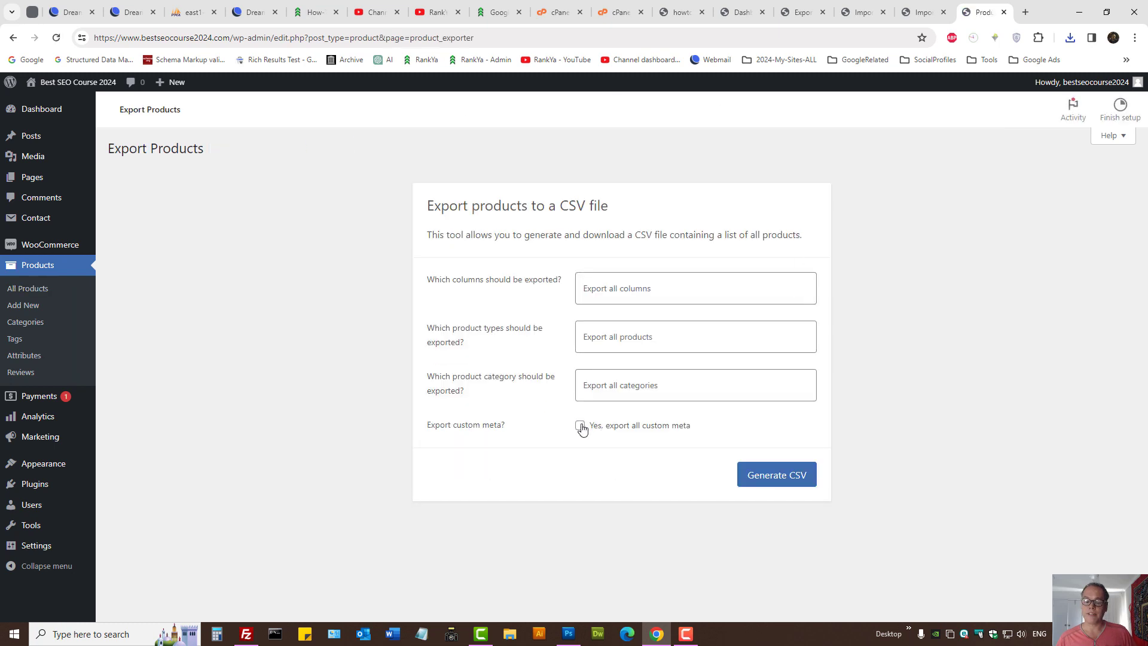
{"action": "left_click", "coordinate": [579, 425]}
{"action": "left_click", "coordinate": [614, 288]}
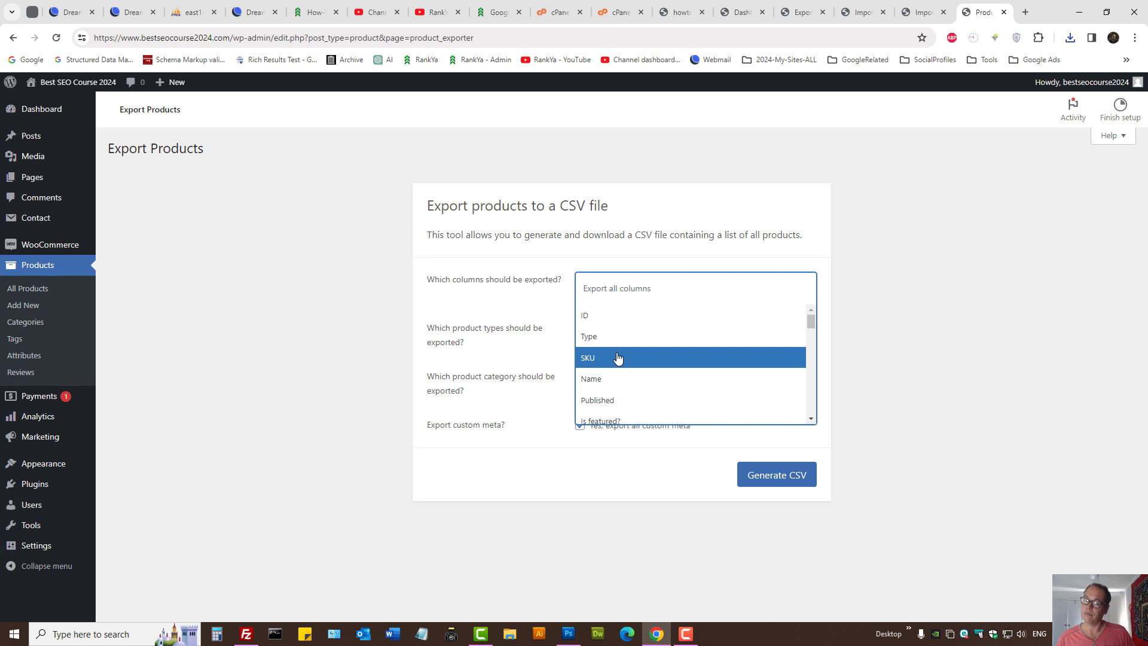
{"action": "left_click", "coordinate": [598, 508]}
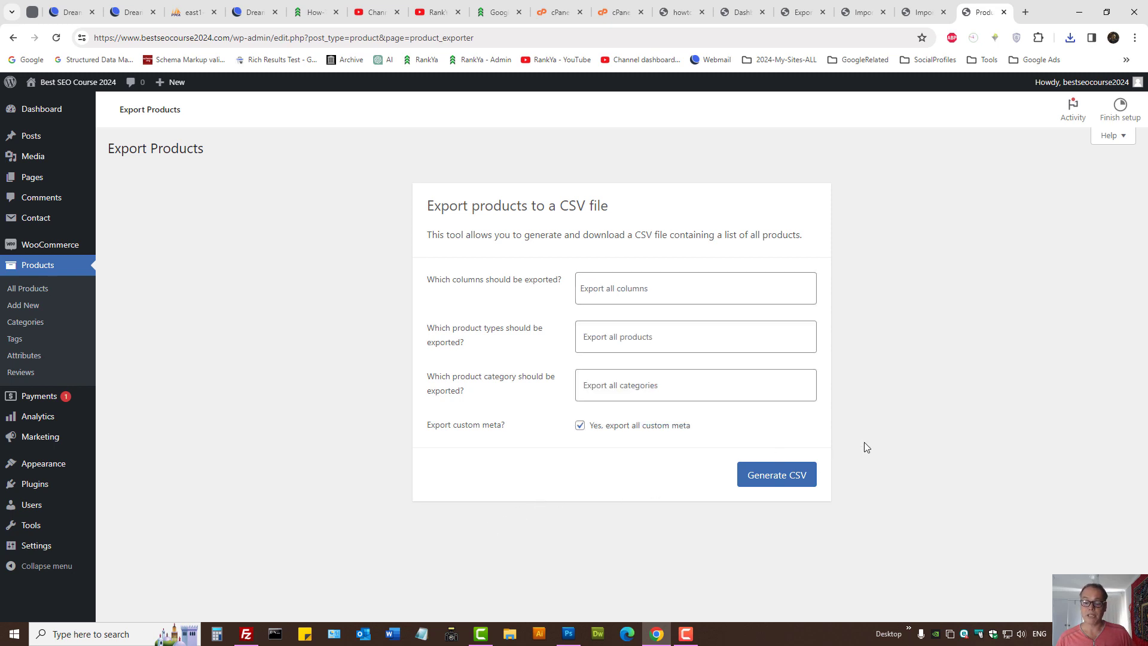
{"action": "left_click", "coordinate": [775, 483]}
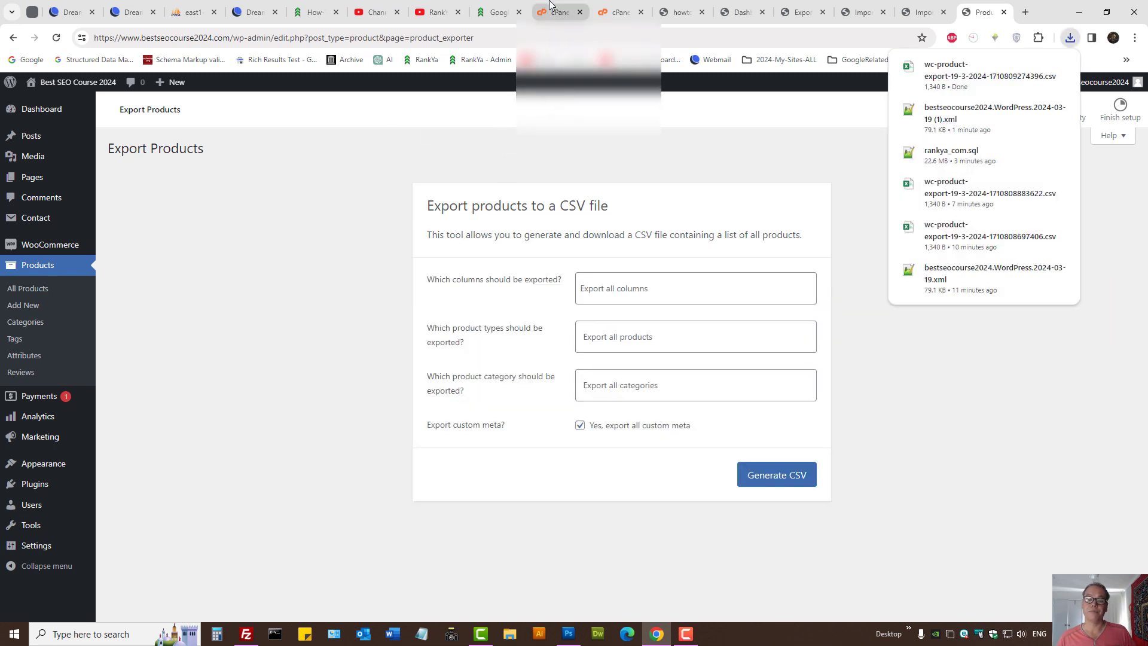
{"action": "left_click", "coordinate": [279, 346]}
{"action": "left_click", "coordinate": [18, 290]}
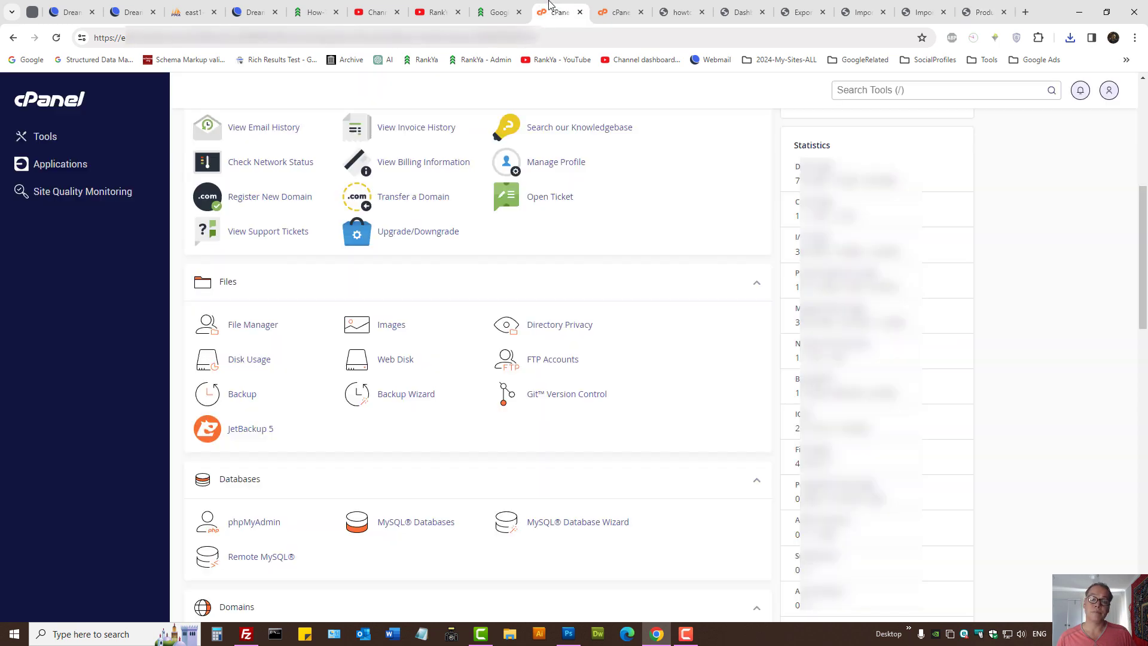
Switch to the cPanel home page listing File Manager, Backup and phpMyAdmin.
{"action": "left_click", "coordinate": [553, 11]}
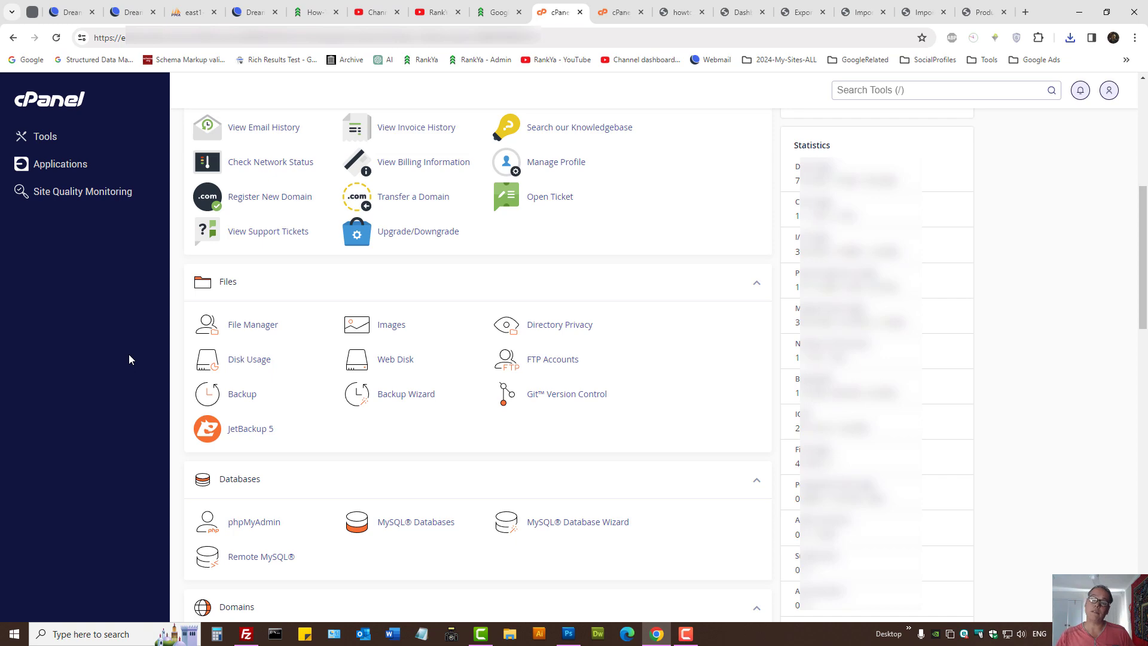
{"action": "left_click", "coordinate": [245, 640]}
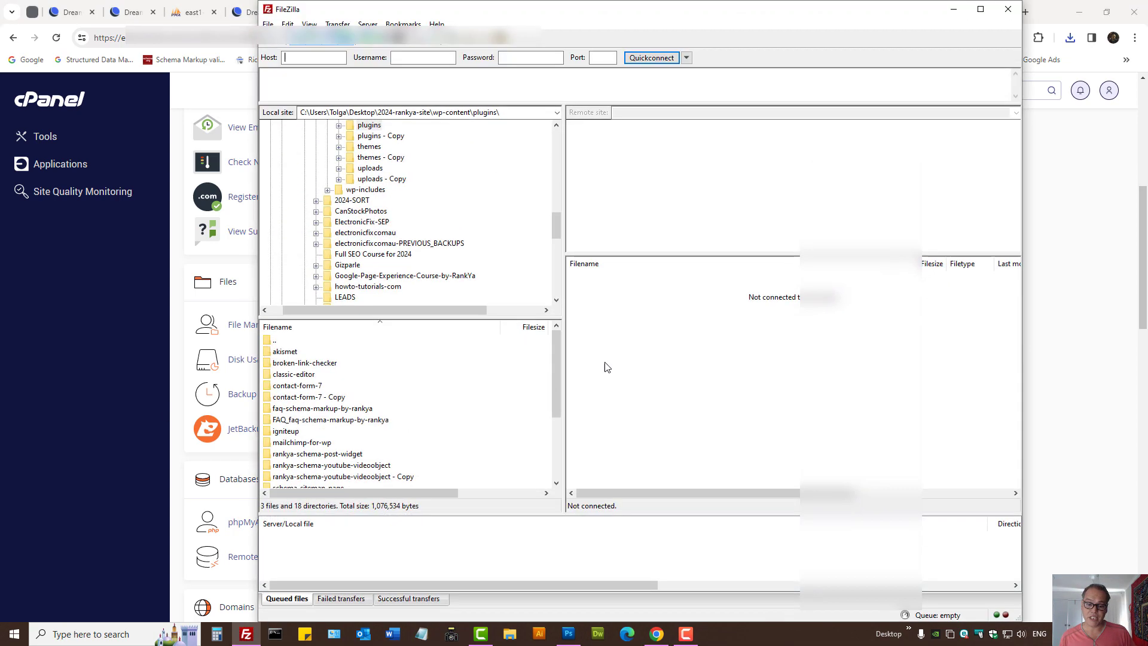
{"action": "left_click", "coordinate": [954, 10]}
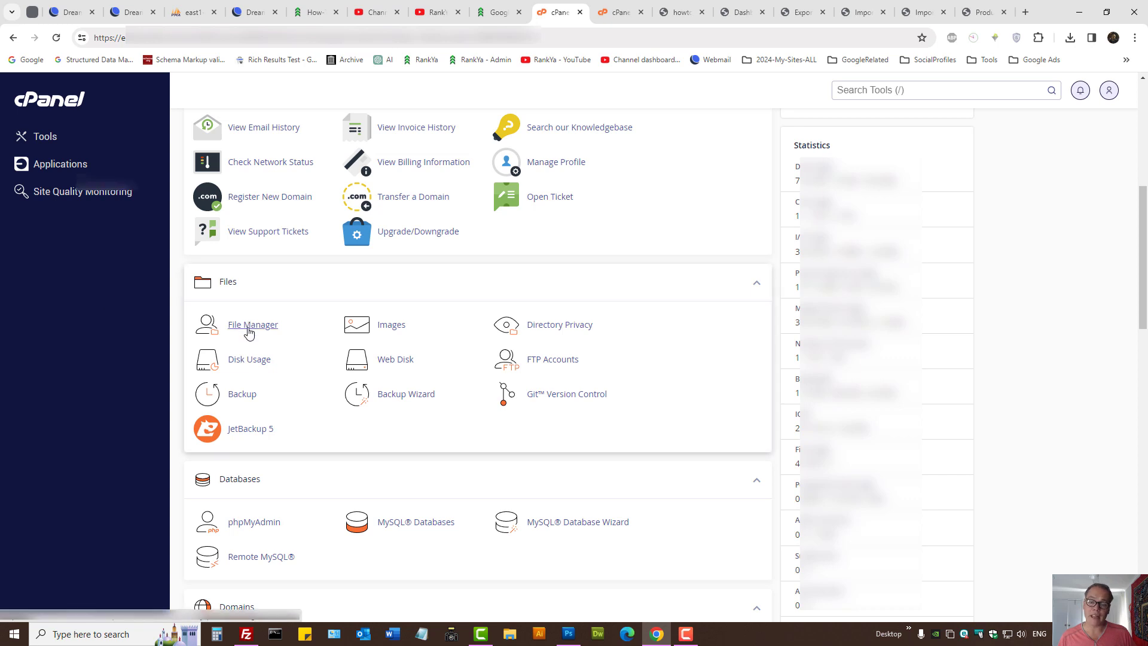
Open File Manager at the home directory and view the public_html folder's context options.
{"action": "left_click", "coordinate": [248, 329]}
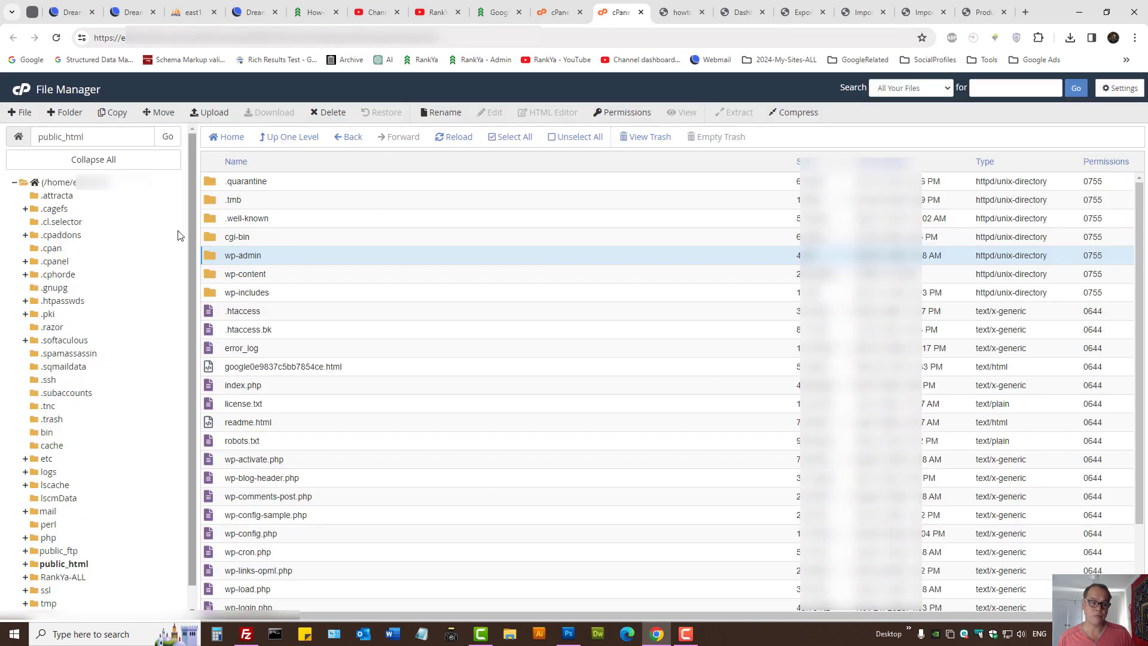
{"action": "left_click", "coordinate": [111, 183]}
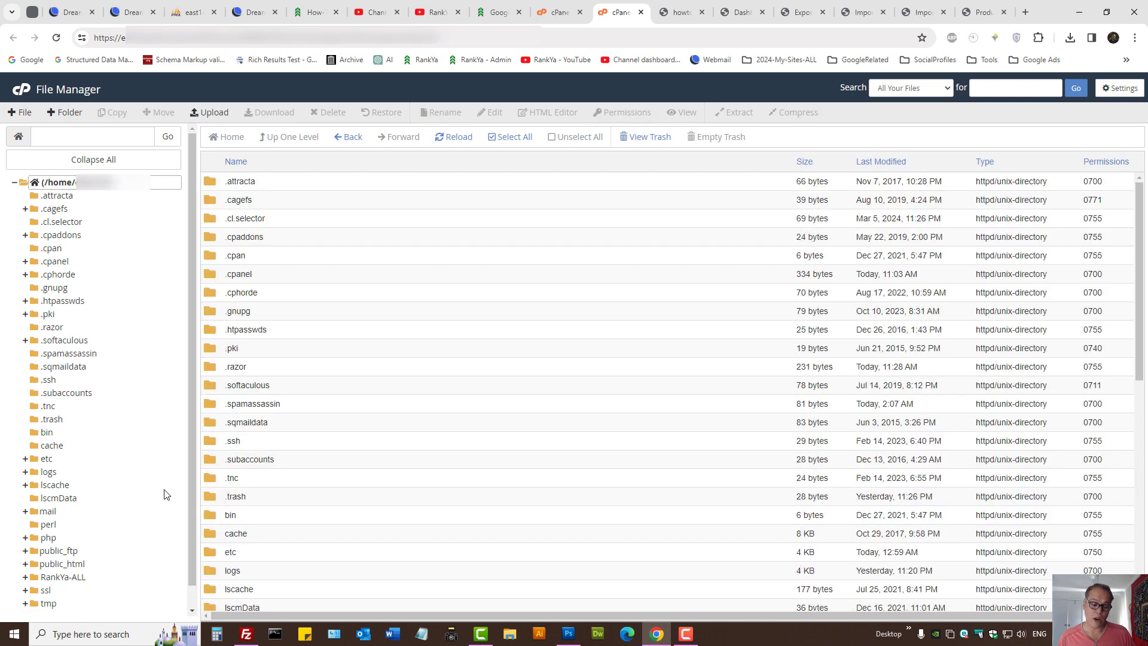
{"action": "scroll", "coordinate": [283, 474], "scroll_direction": "down", "scroll_amount": 3}
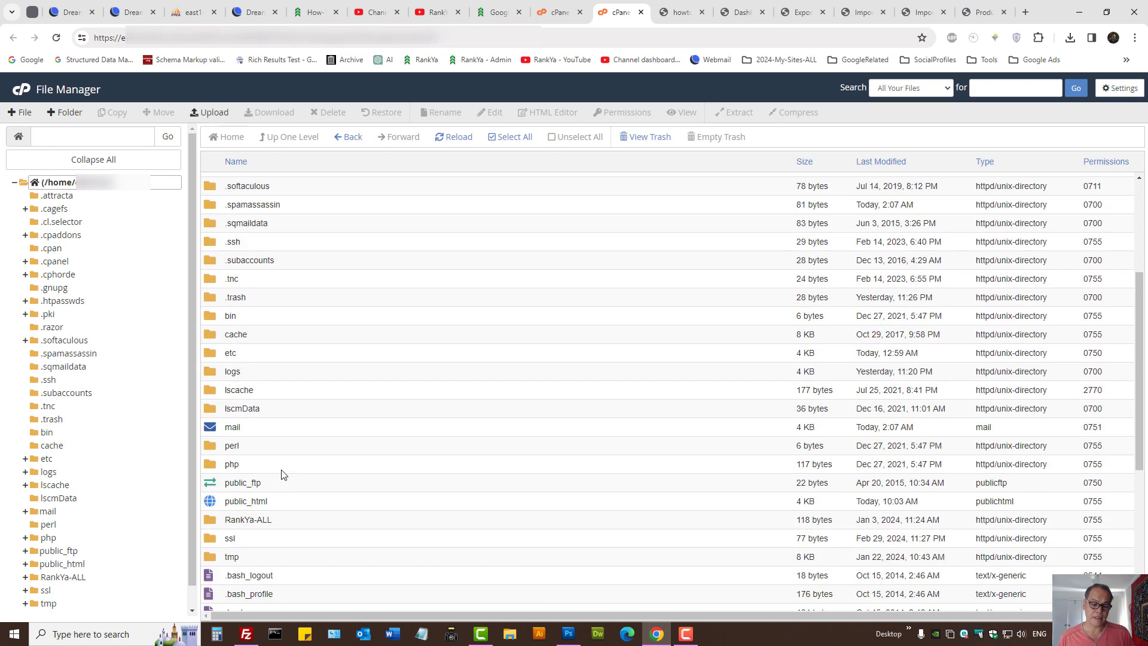
{"action": "left_click", "coordinate": [213, 505]}
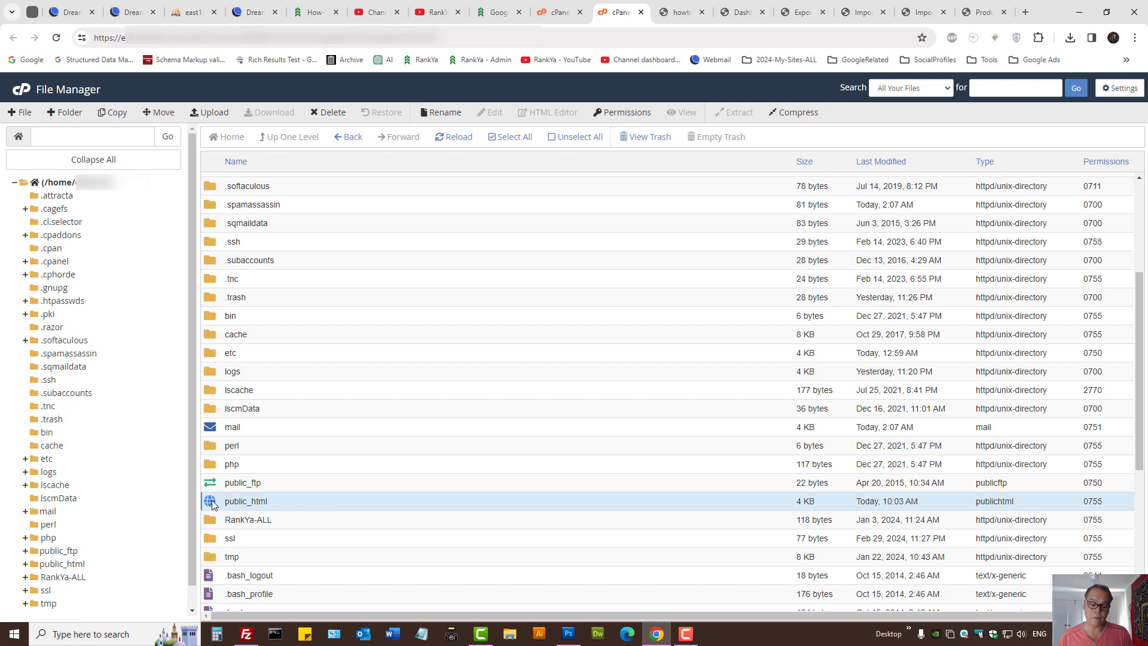
{"action": "right_click", "coordinate": [212, 504]}
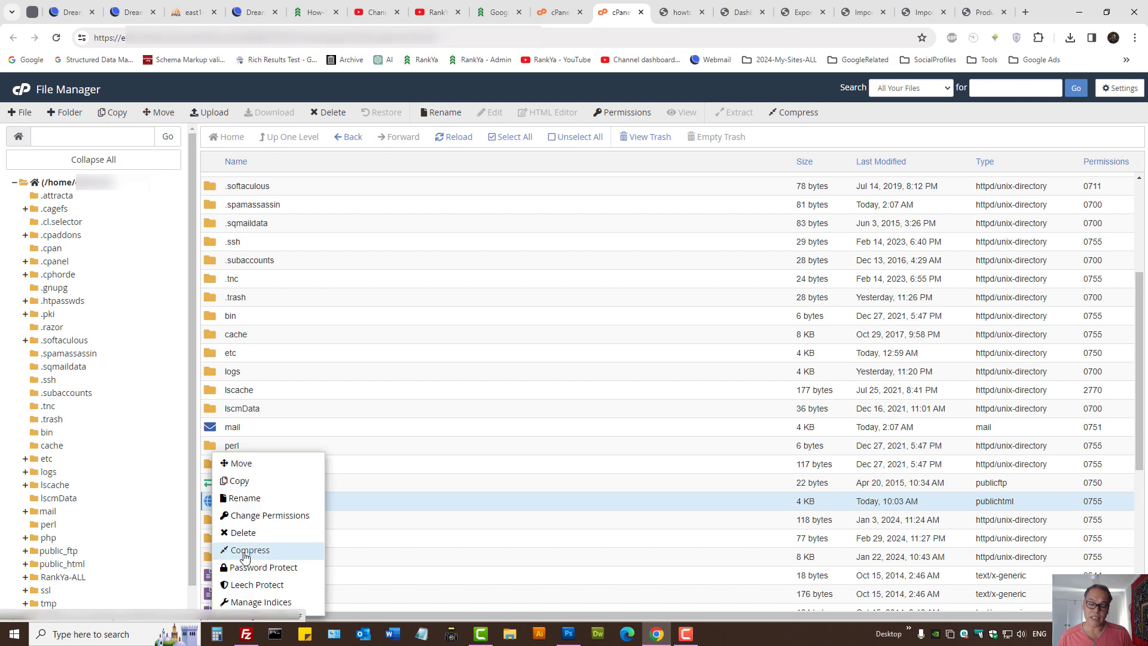
{"action": "left_click", "coordinate": [9, 562]}
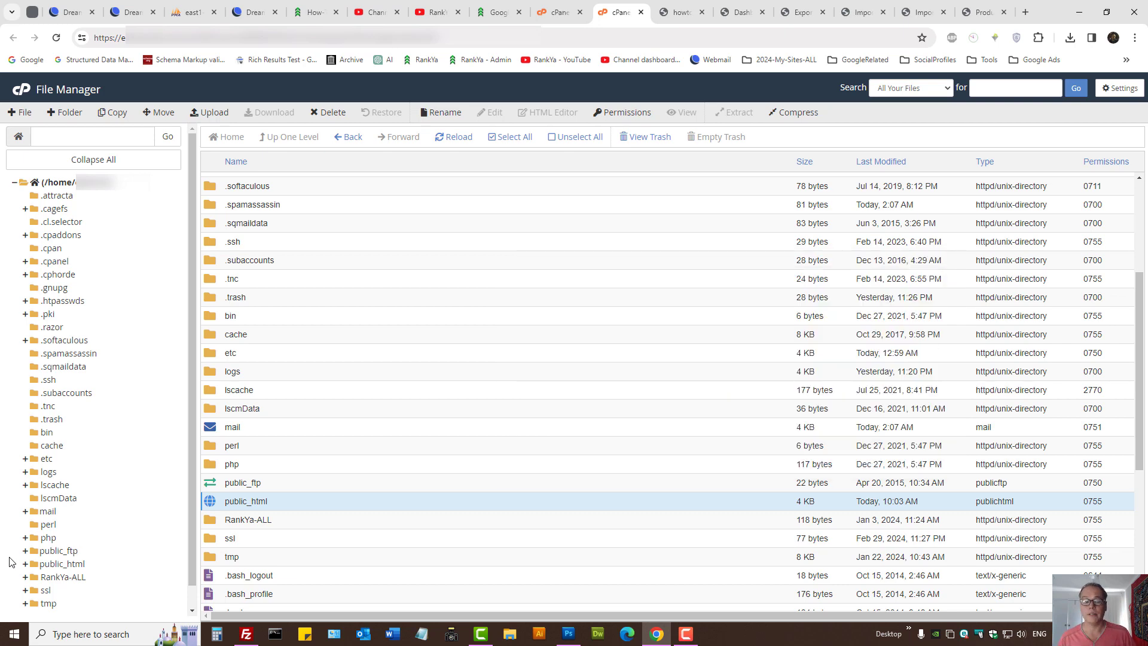
Open public_html and select the wp-admin, wp-content and wp-includes folders.
{"action": "left_click", "coordinate": [209, 506]}
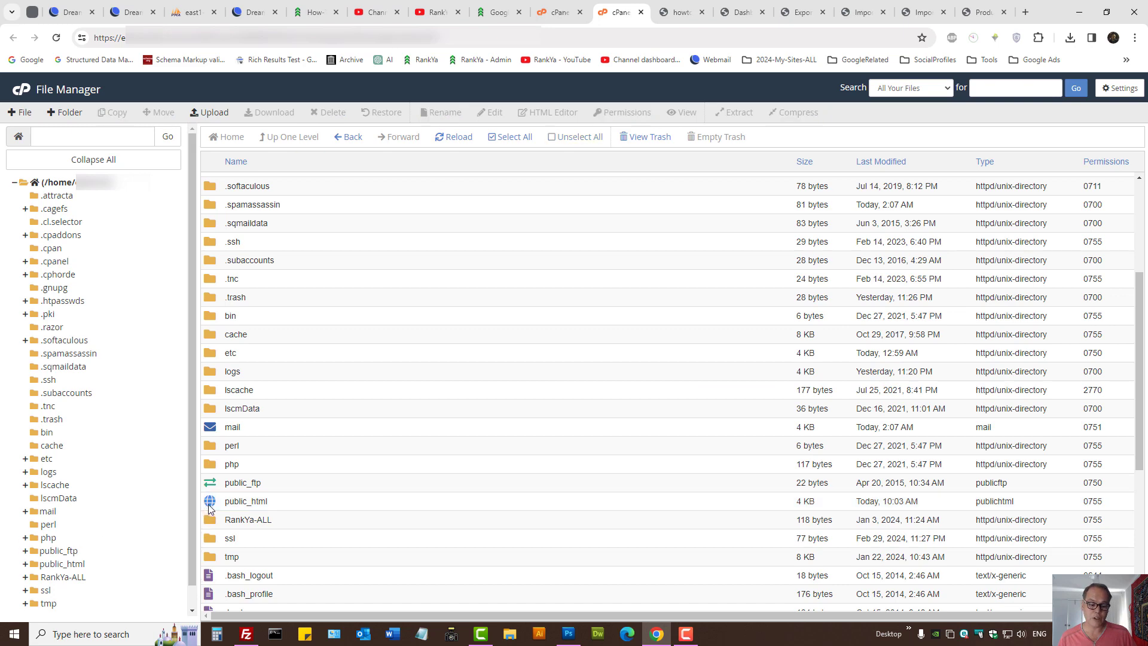
{"action": "double_click", "coordinate": [209, 507]}
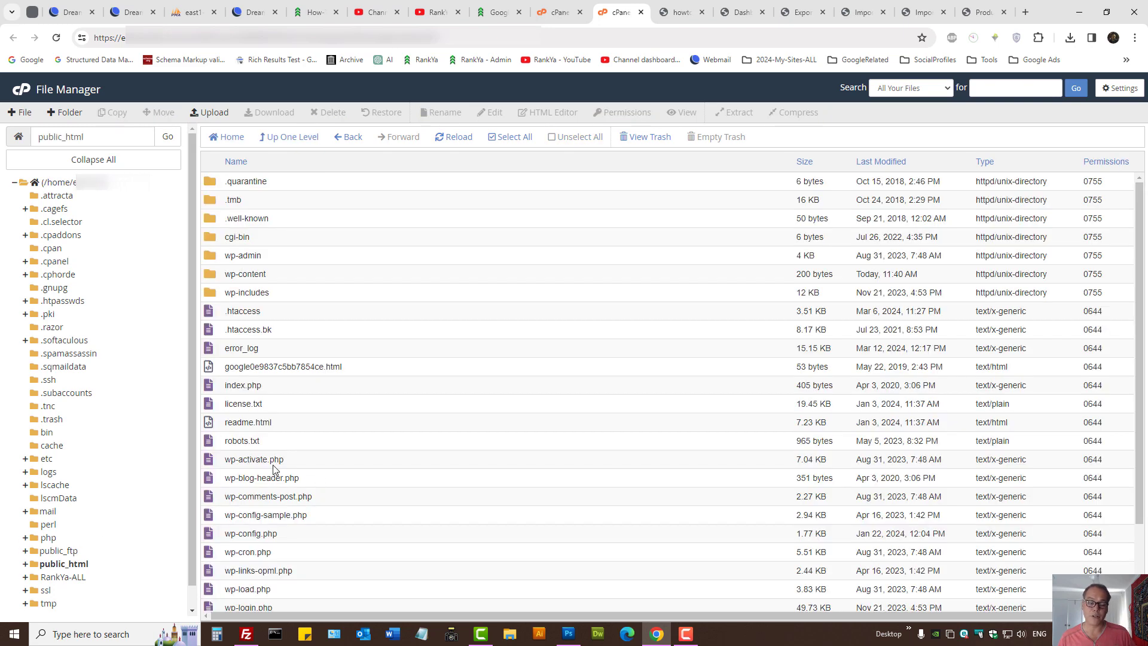
{"action": "left_click", "coordinate": [215, 261]}
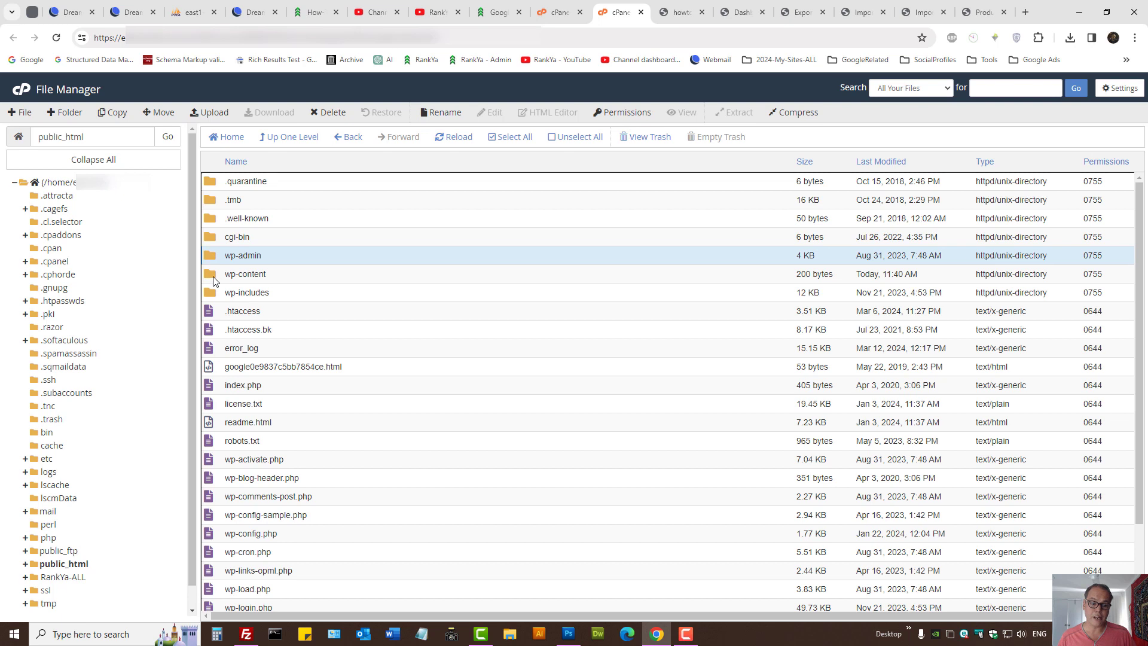
{"action": "left_click", "coordinate": [214, 279], "text": "shift"}
{"action": "left_click", "coordinate": [216, 299], "text": "shift"}
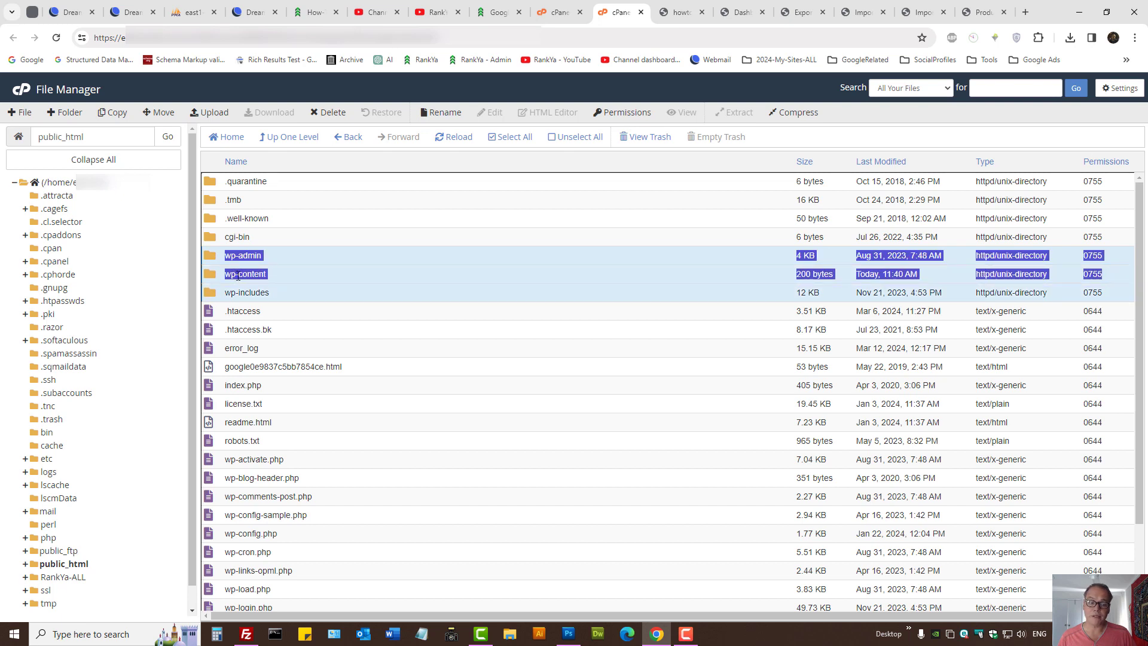
{"action": "double_click", "coordinate": [251, 276]}
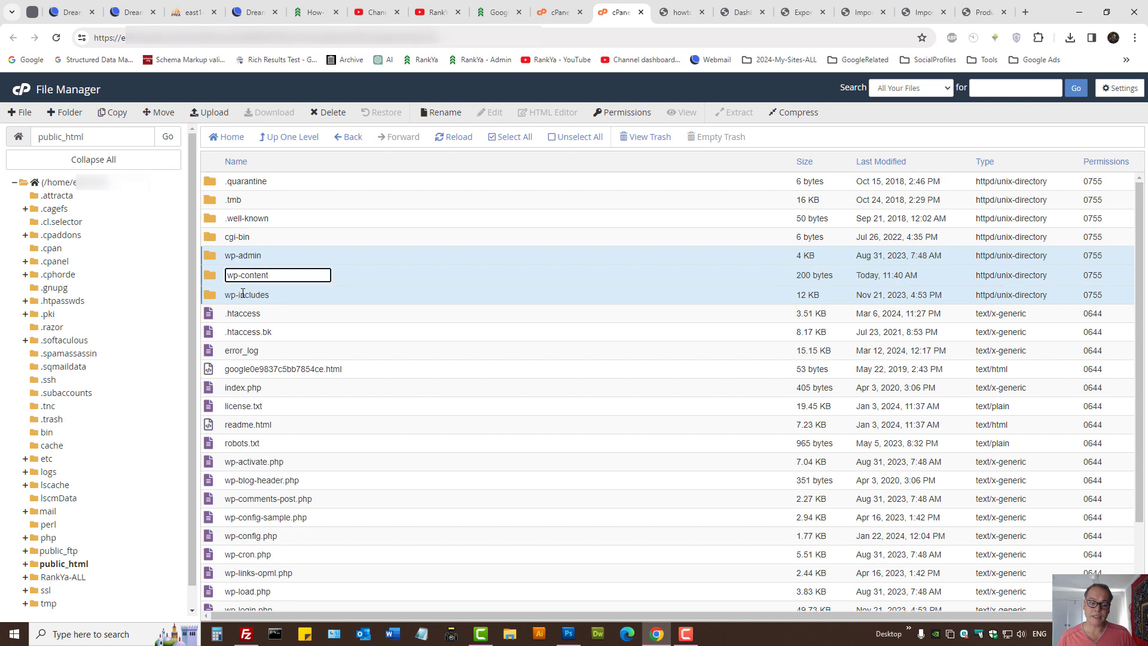
{"action": "left_click", "coordinate": [211, 294]}
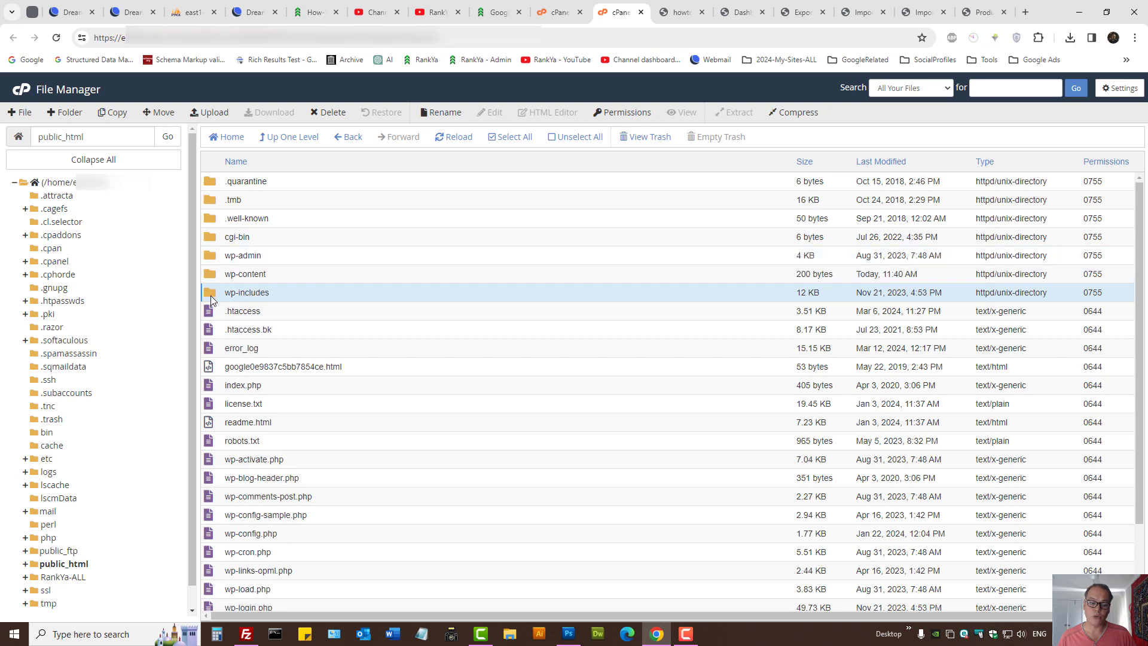
{"action": "left_click", "coordinate": [211, 261], "text": "shift"}
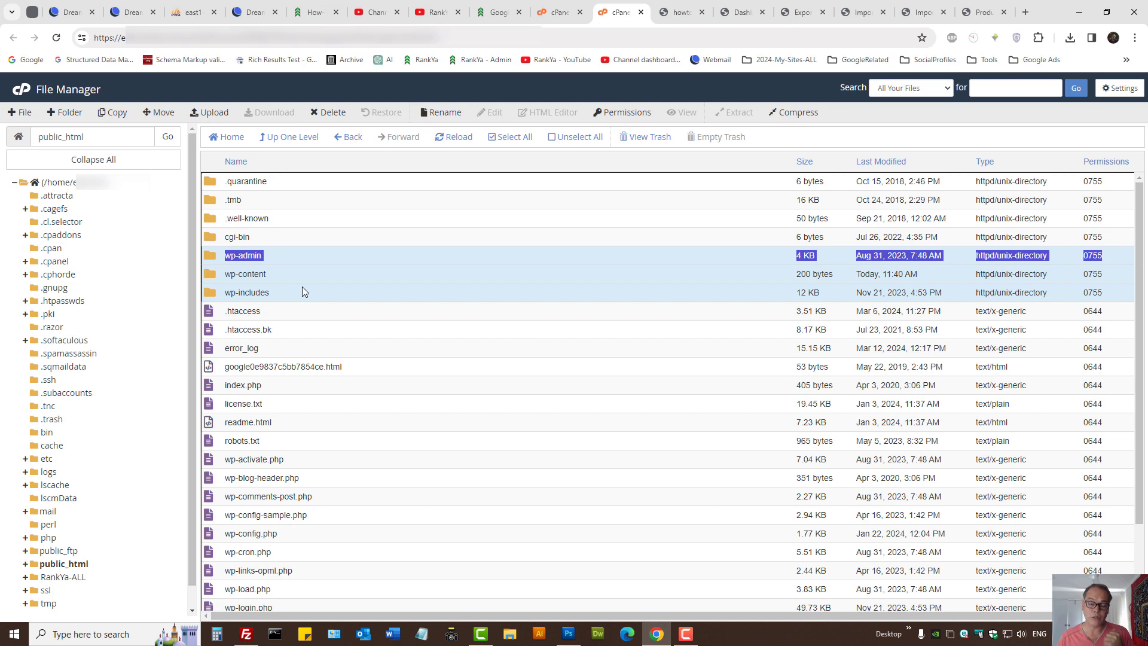
Select the files from .htaccess through wp-trackback.php, then return to cPanel's tools page.
{"action": "left_click", "coordinate": [214, 316]}
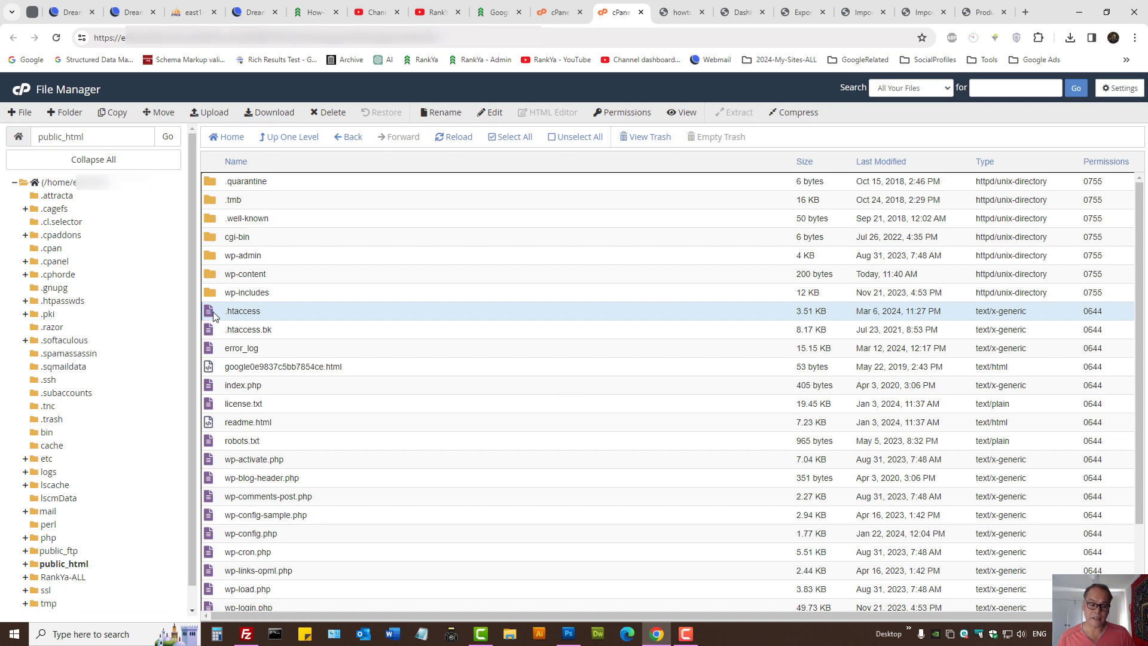
{"action": "scroll", "coordinate": [236, 449], "scroll_direction": "down", "scroll_amount": 2}
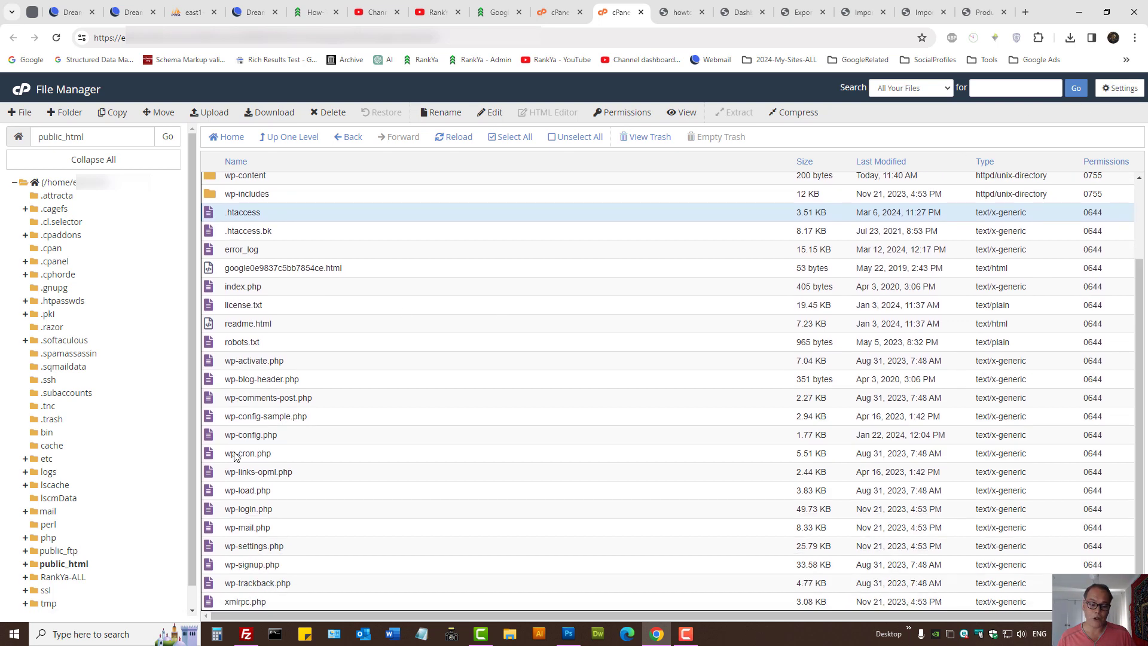
{"action": "left_click", "coordinate": [212, 602], "text": "shift"}
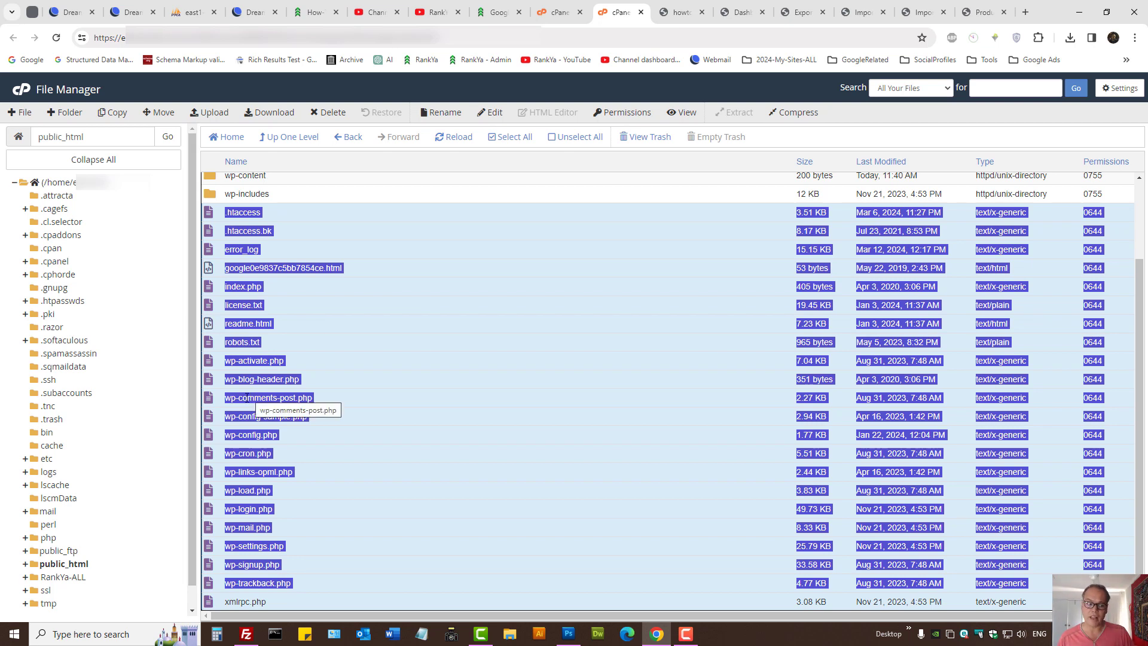
{"action": "left_click", "coordinate": [2, 440]}
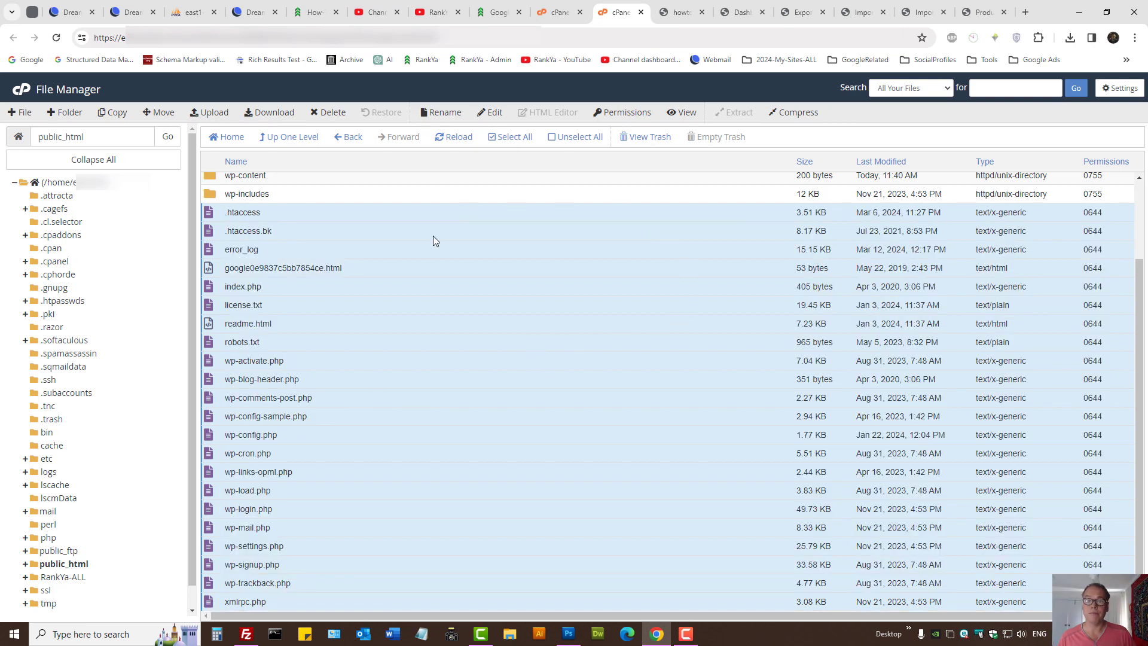
{"action": "left_click", "coordinate": [559, 12]}
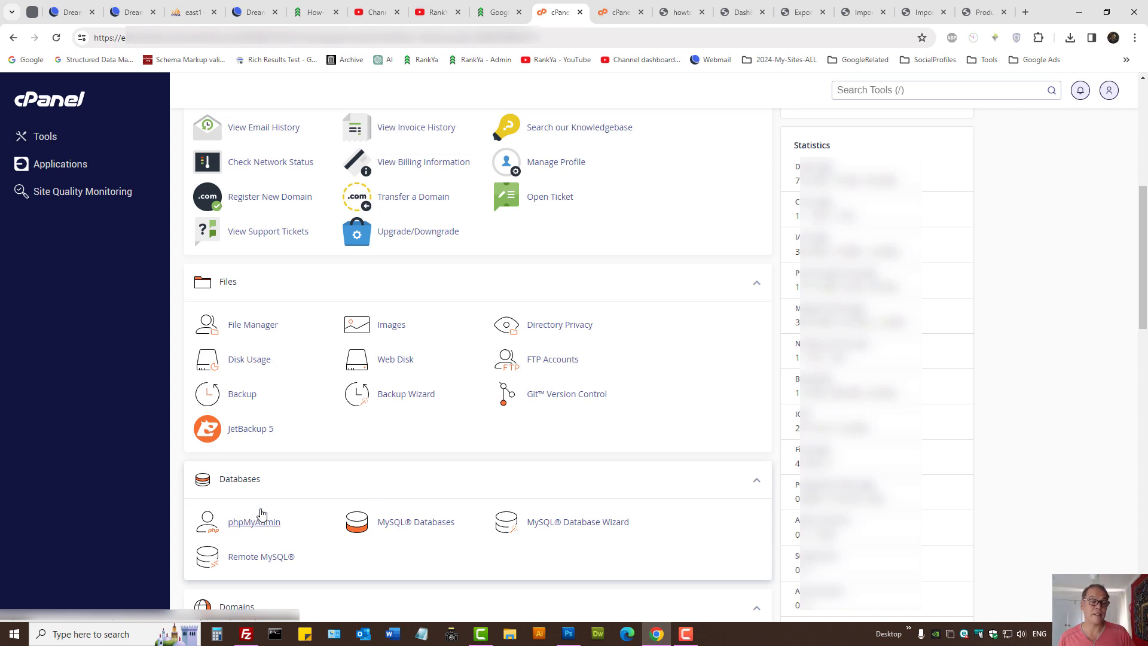
Export the rankya_com database with the Custom method as an SQL file download.
{"action": "left_click", "coordinate": [180, 7]}
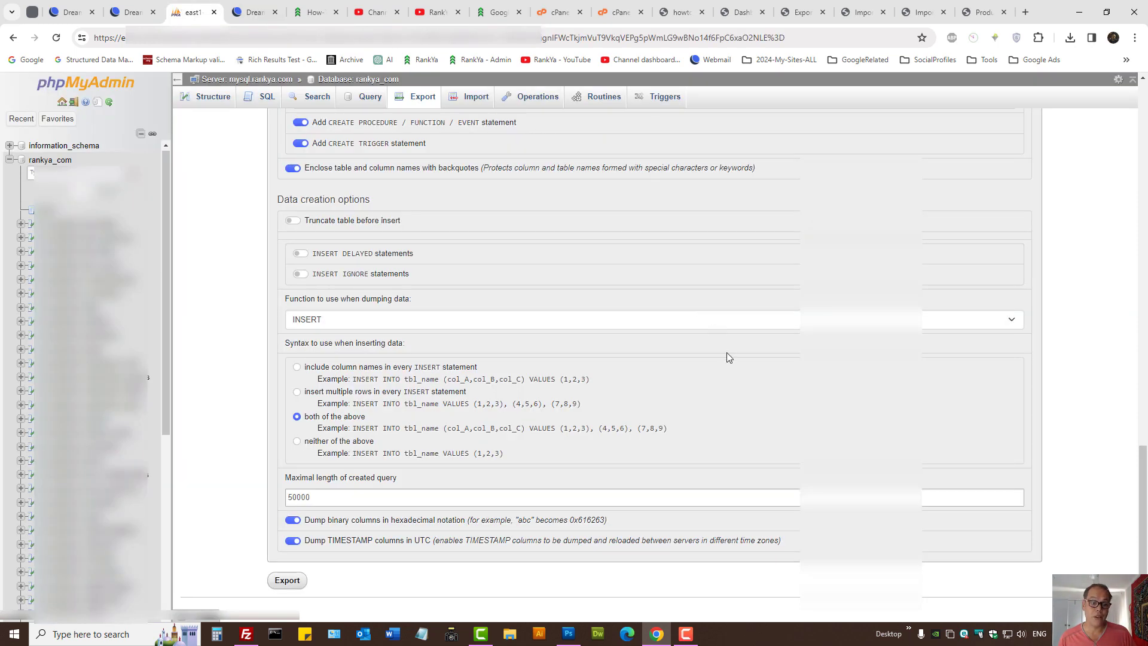
{"action": "left_click", "coordinate": [51, 160]}
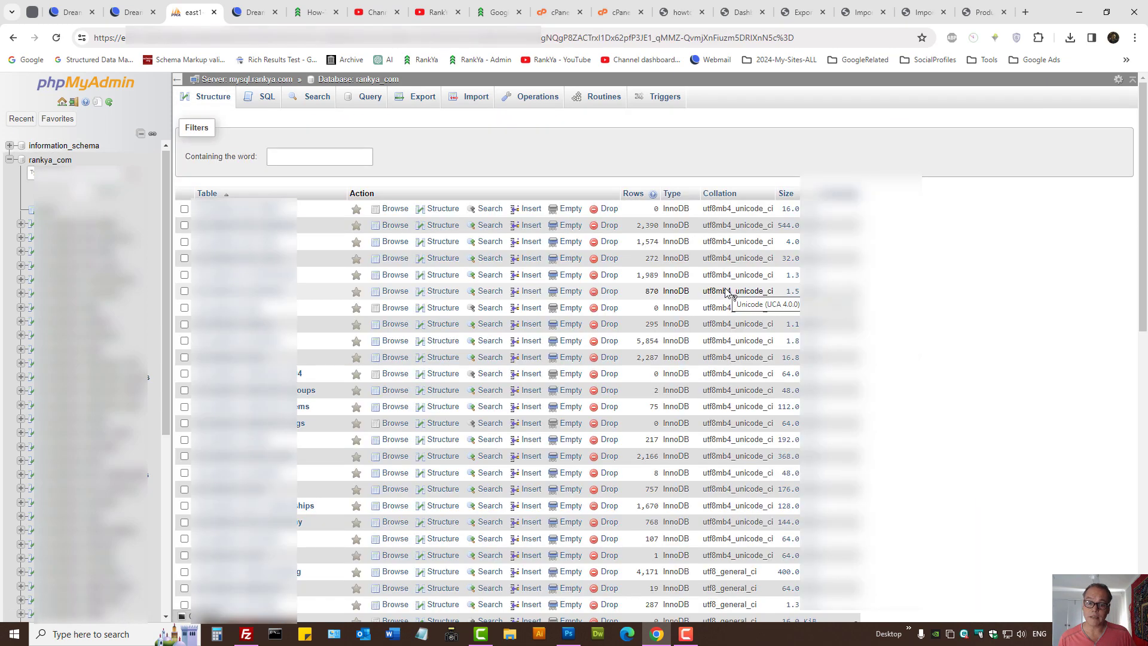
{"action": "left_click", "coordinate": [416, 103]}
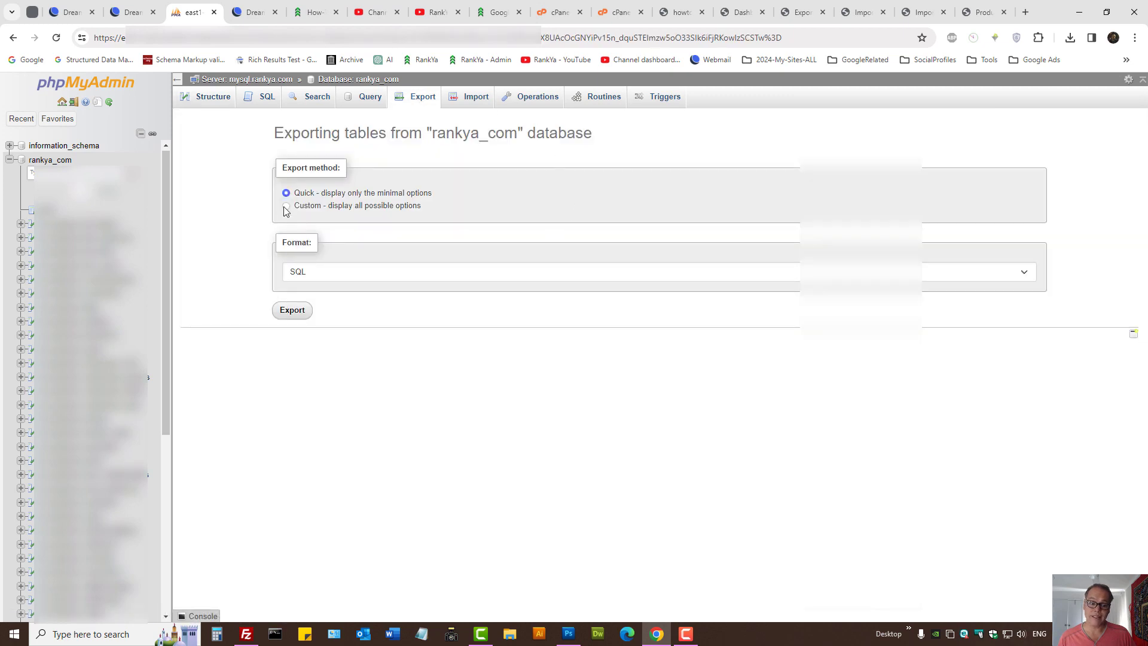
{"action": "left_click", "coordinate": [282, 207]}
{"action": "scroll", "coordinate": [238, 351], "scroll_direction": "down", "scroll_amount": 15}
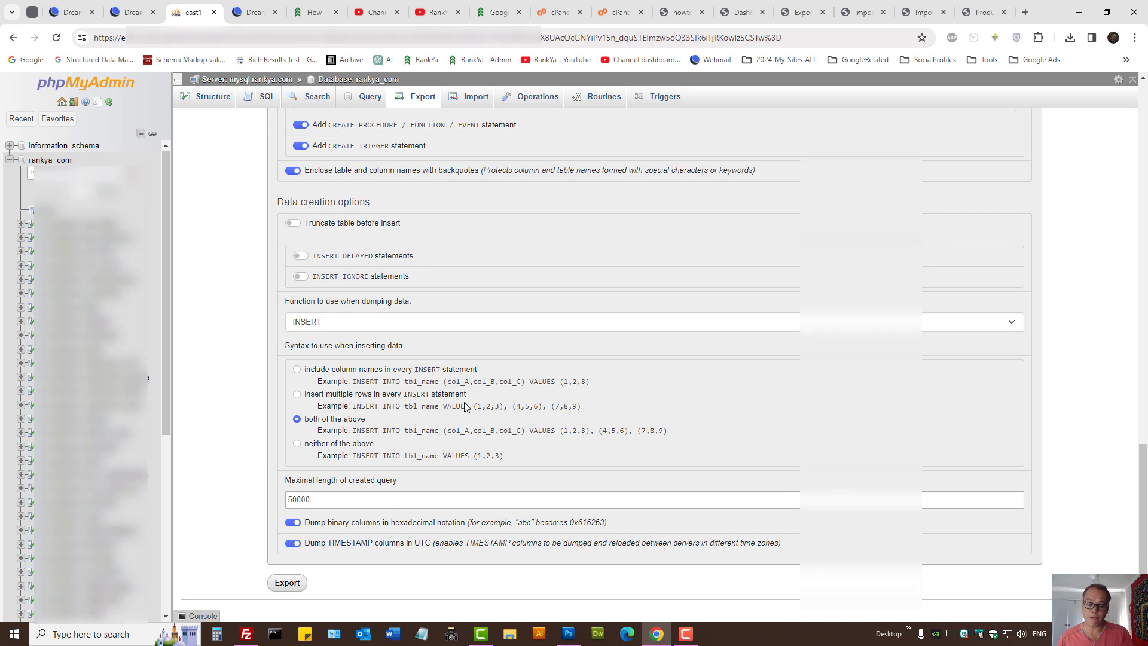
{"action": "left_click", "coordinate": [289, 584]}
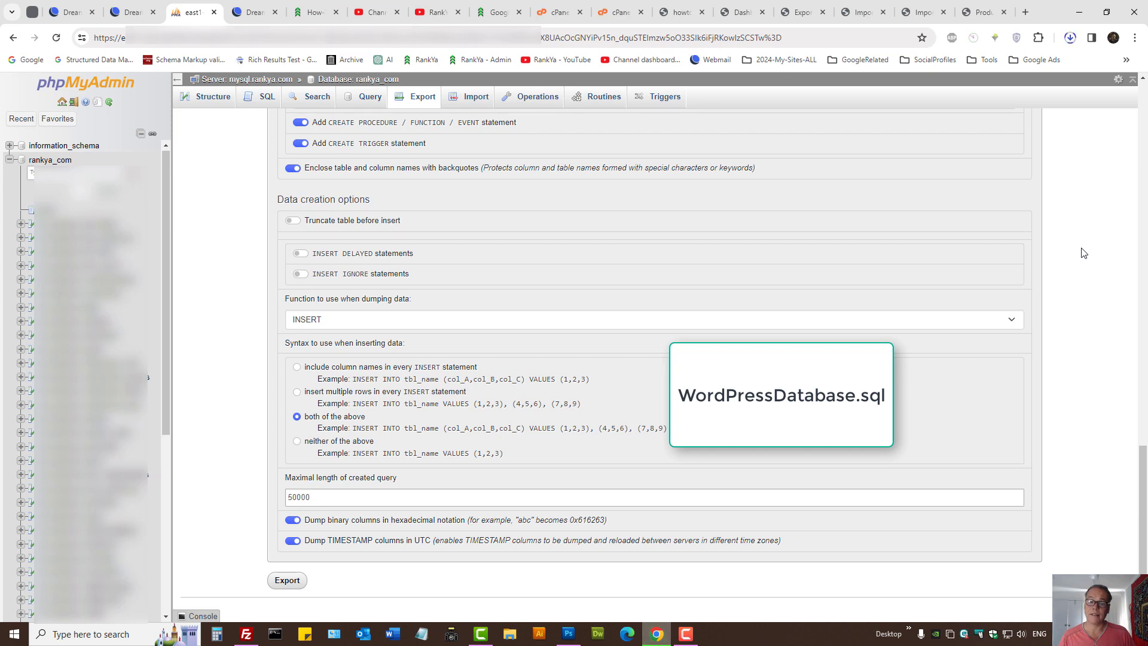
{"action": "scroll", "coordinate": [1084, 254], "scroll_direction": "up", "scroll_amount": 10}
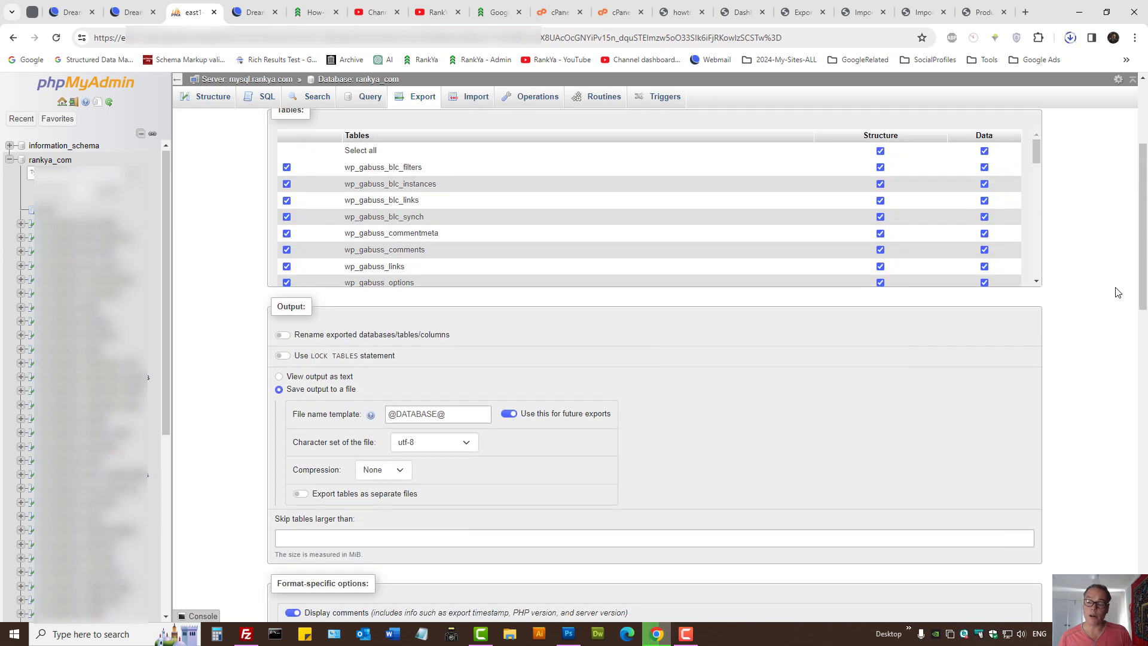
Show phpMyAdmin's Import page for rankya_com, then switch to the RankYa website tab.
{"action": "left_click", "coordinate": [469, 101]}
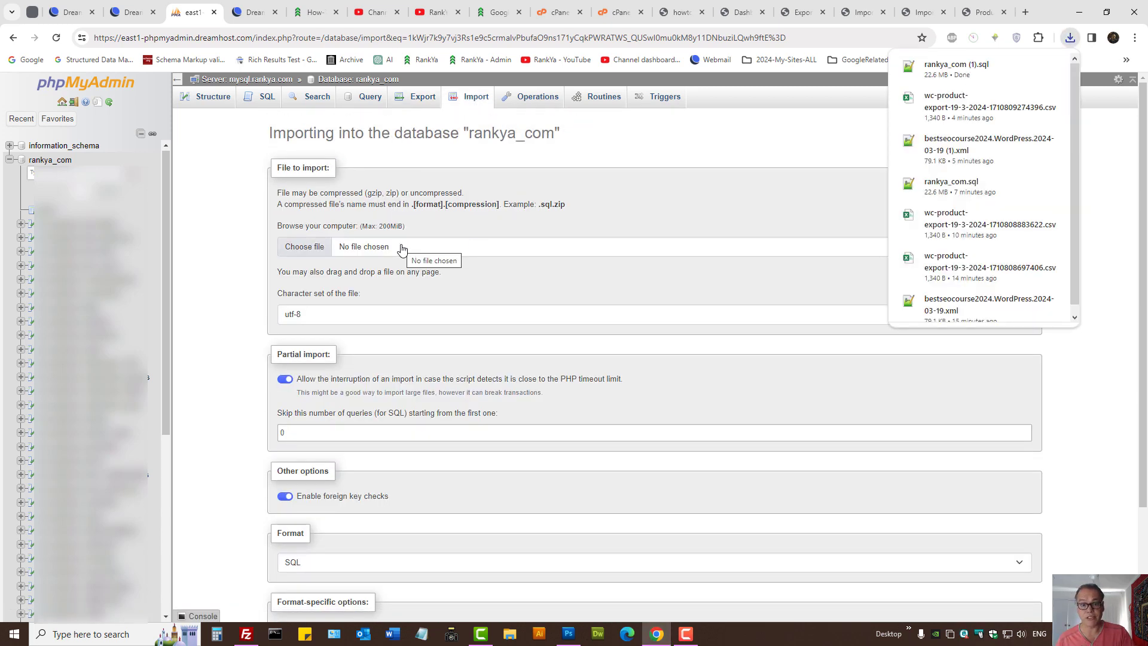
{"action": "left_click", "coordinate": [498, 12]}
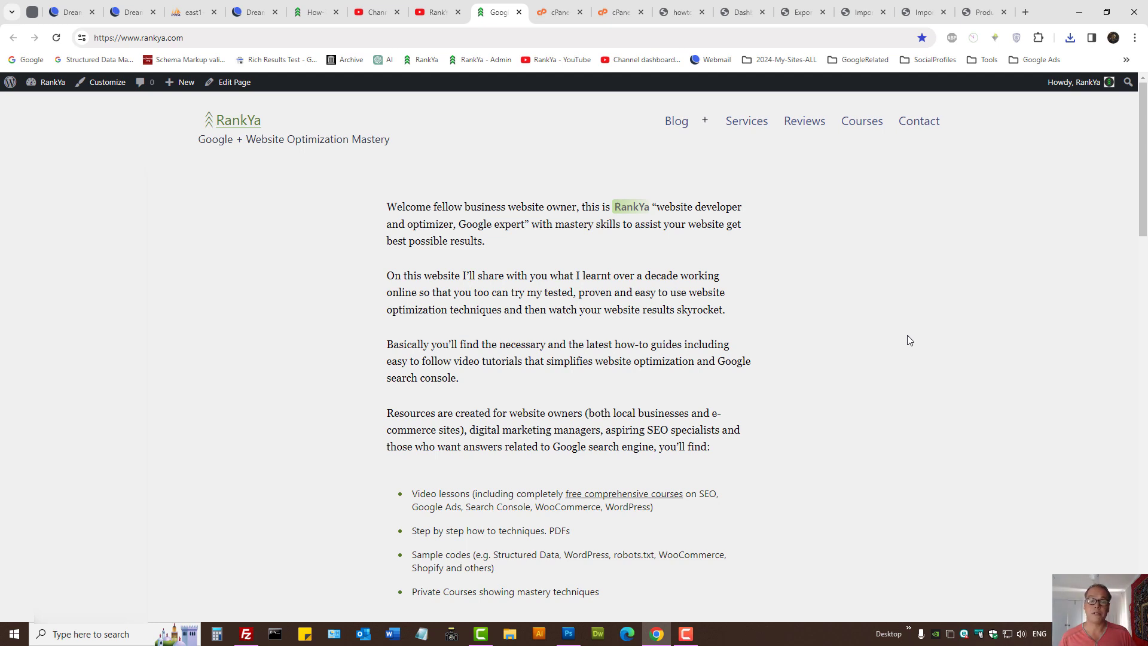
Switch to the RankYa YouTube channel page with 50.7K subscribers.
{"action": "left_click", "coordinate": [435, 12]}
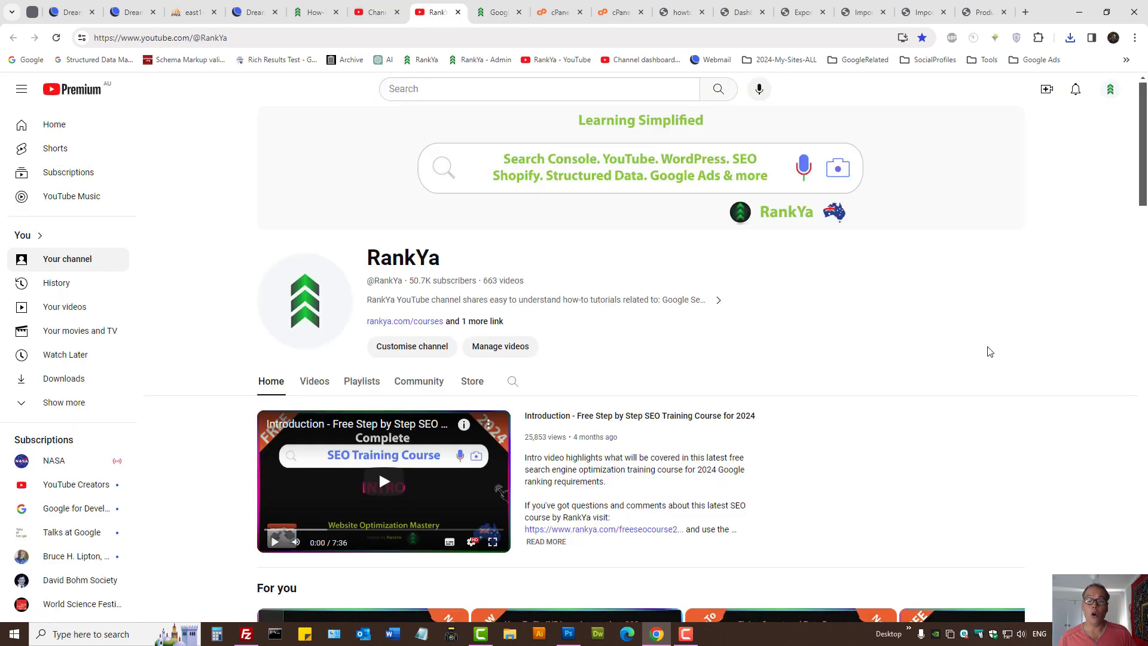